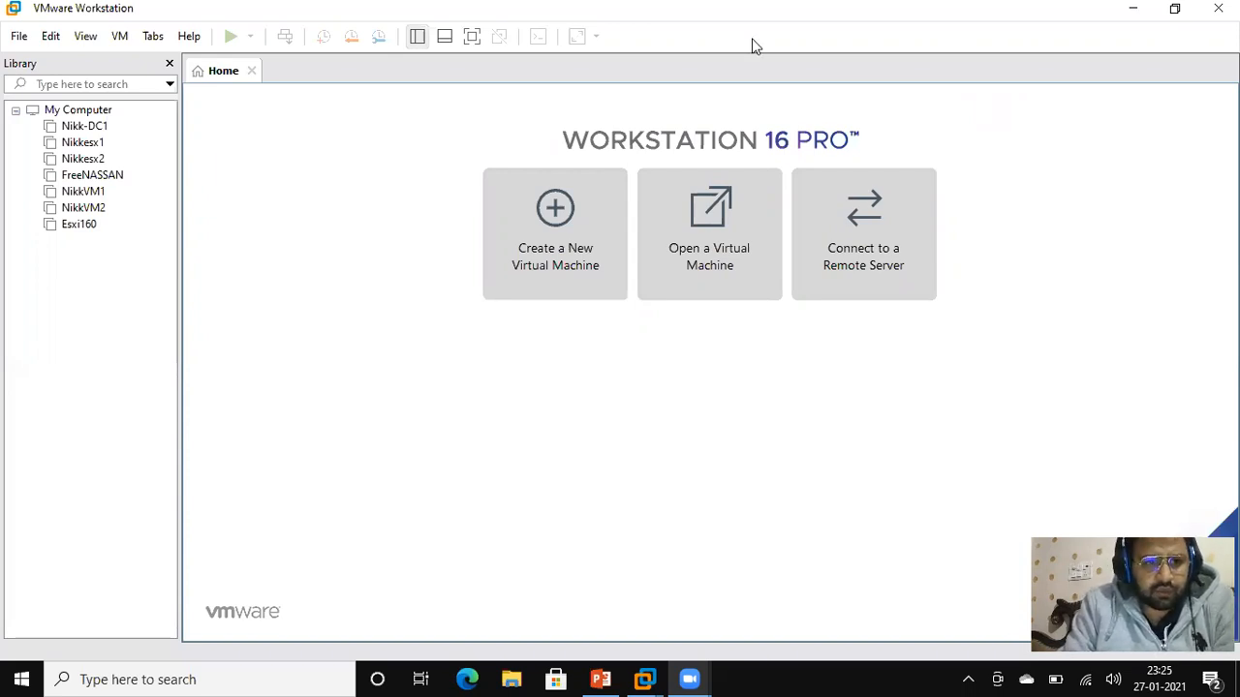
Start a new typical virtual machine that installs from the 9600.17050.WINBLUE_REFRESH ISO in the server 12 r2 folder
{"action": "left_click", "coordinate": [19, 36]}
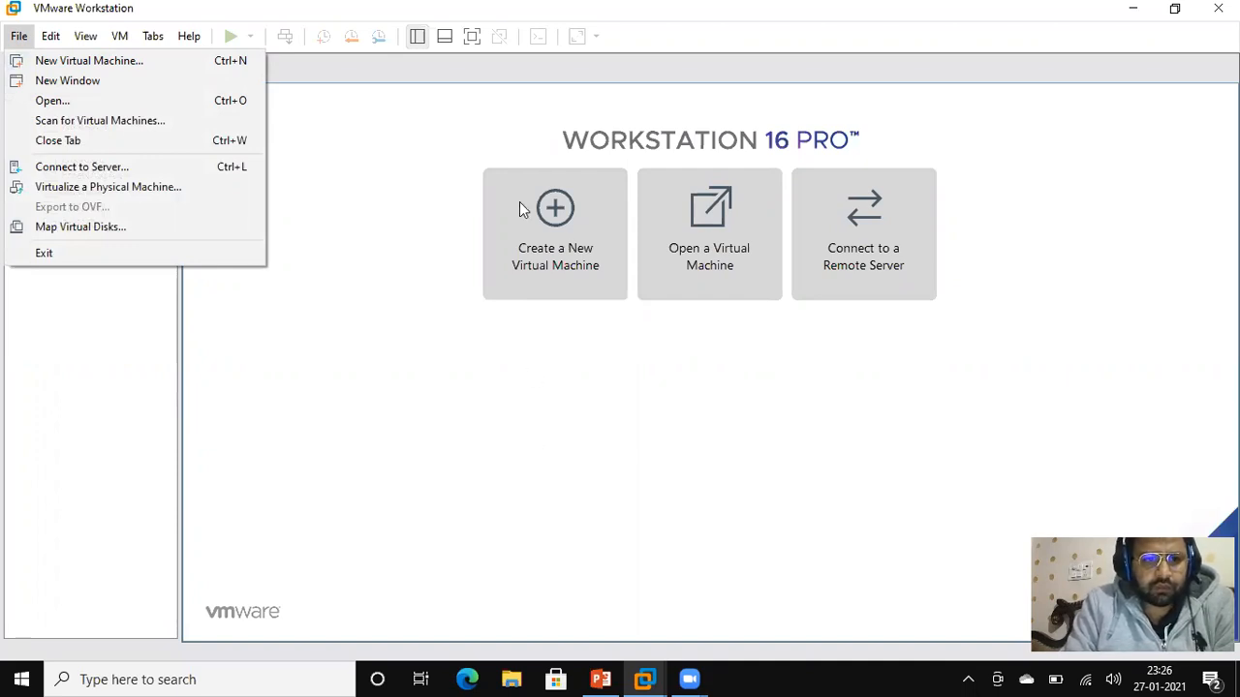
{"action": "left_click", "coordinate": [86, 61]}
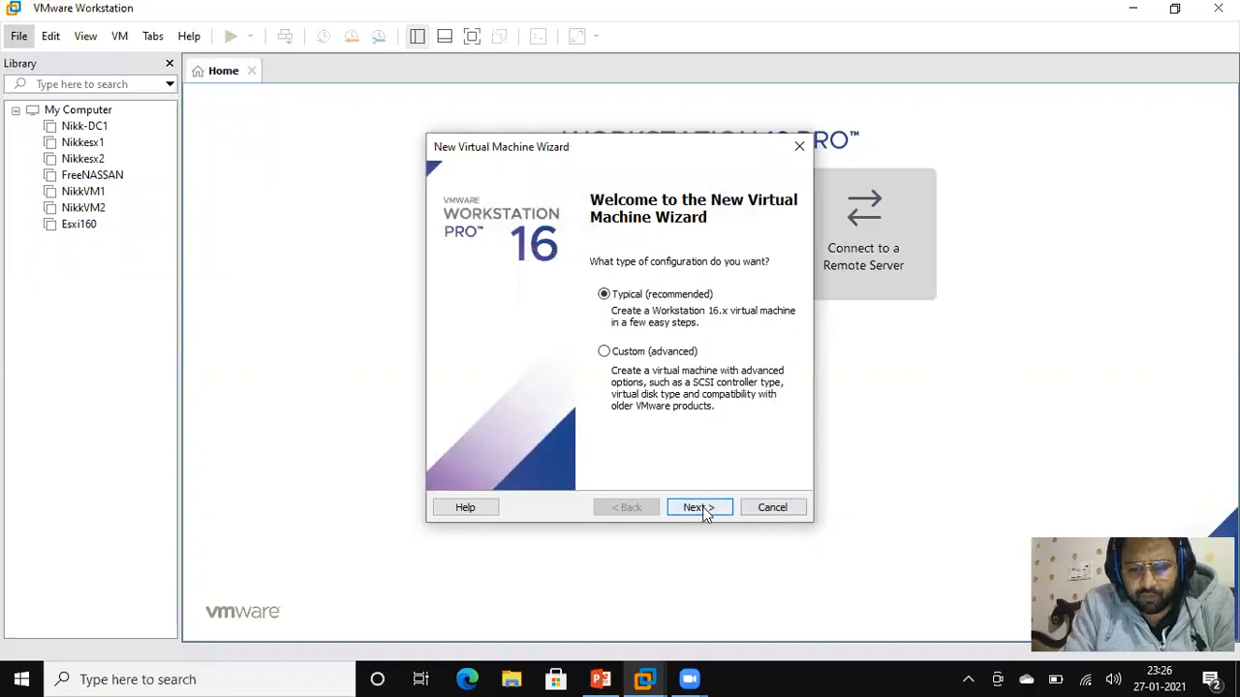
{"action": "left_click", "coordinate": [702, 512]}
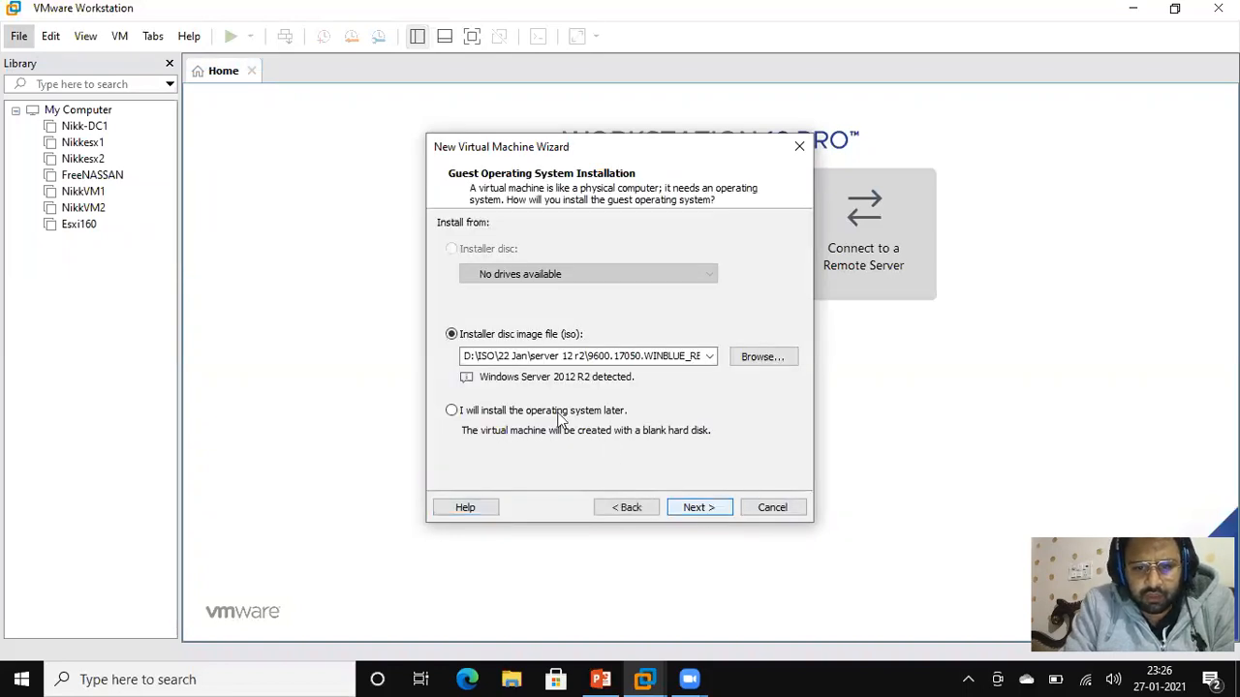
{"action": "left_click", "coordinate": [764, 357]}
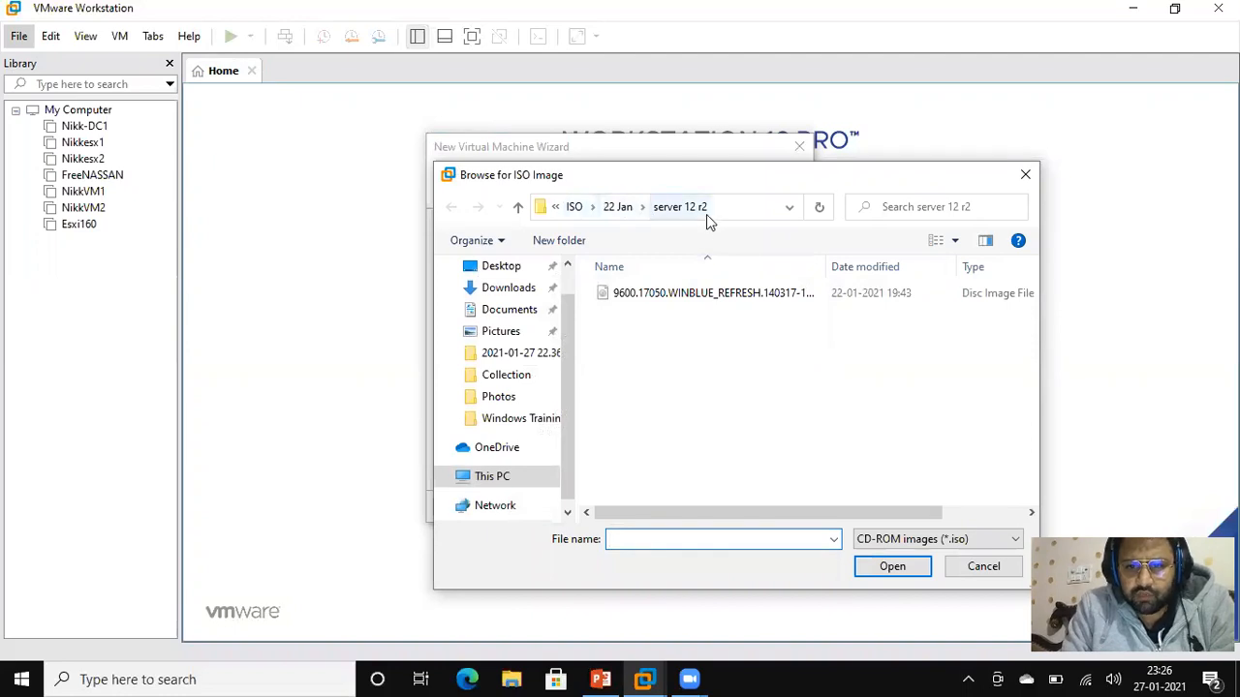
{"action": "left_click", "coordinate": [664, 296]}
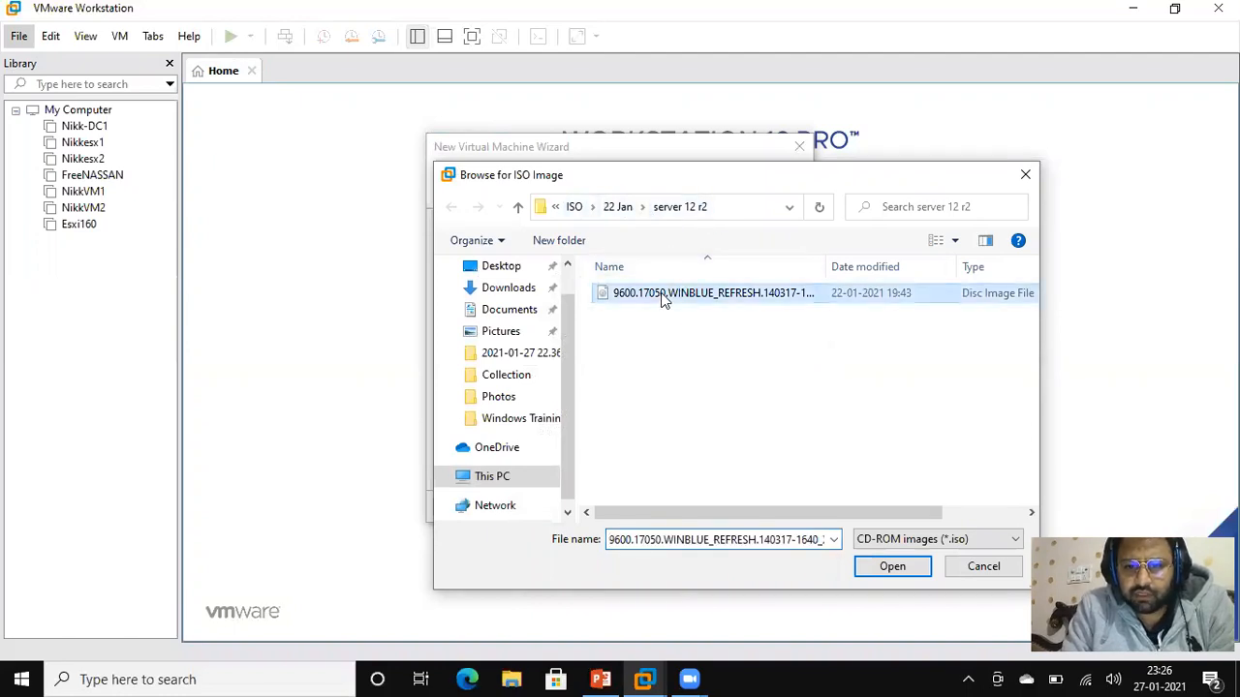
{"action": "left_click", "coordinate": [893, 568]}
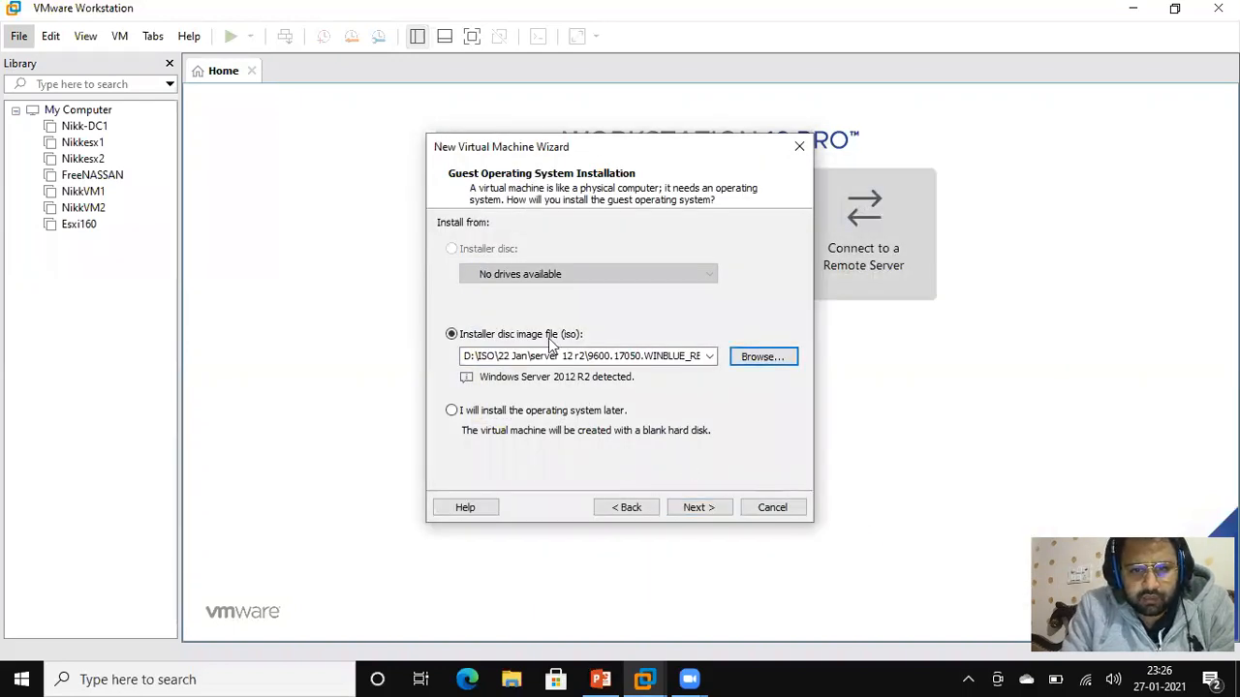
{"action": "left_click", "coordinate": [699, 510]}
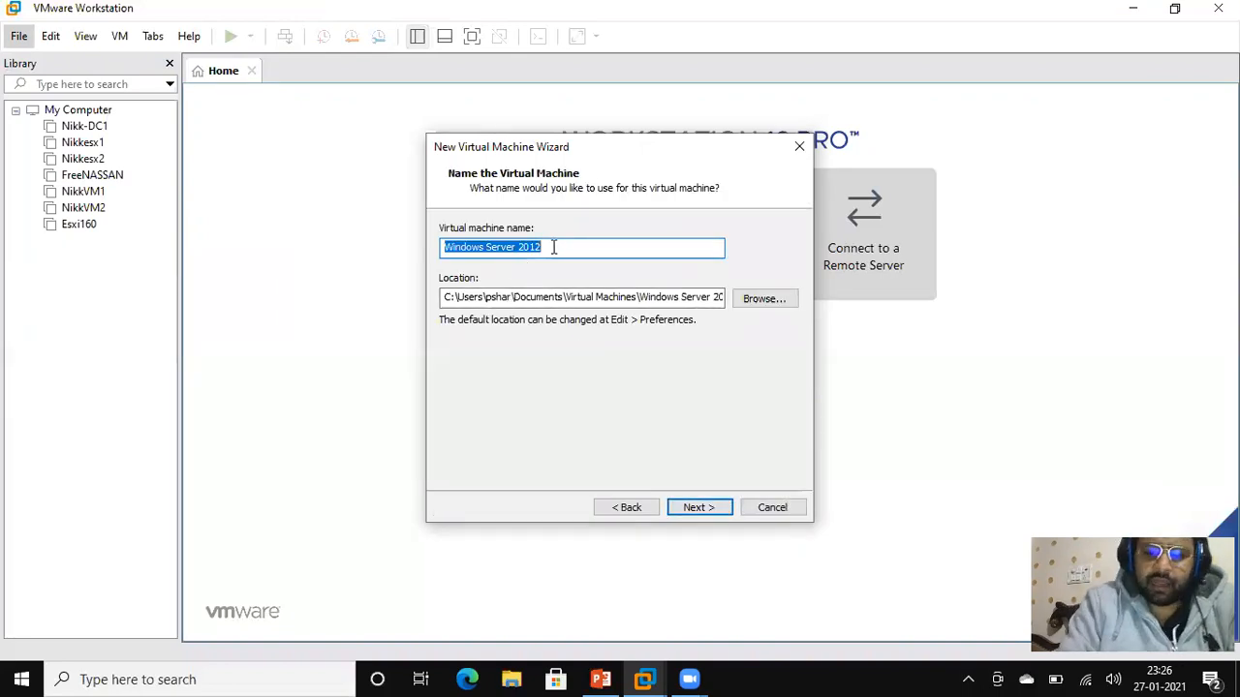
Name the virtual machine PrashDC1 and set its location to D:\My VMs\Latest VMs\PrashDC1
{"action": "type", "text": "Prash"}
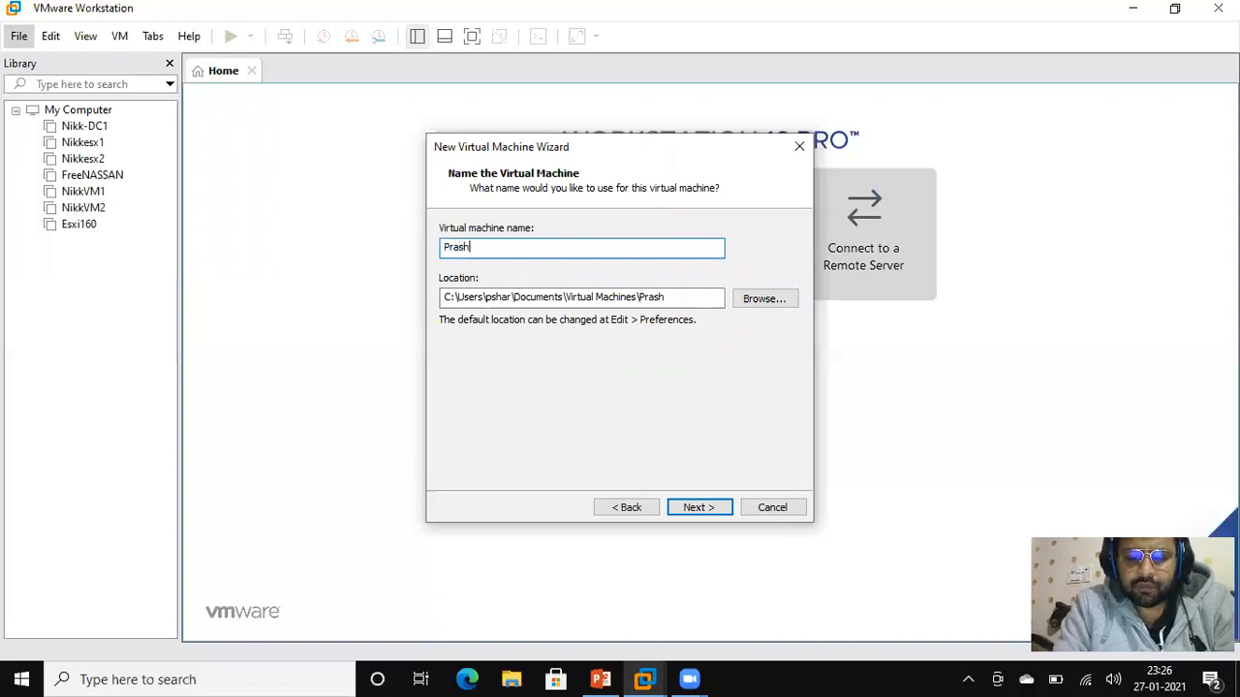
{"action": "type", "text": "DC1"}
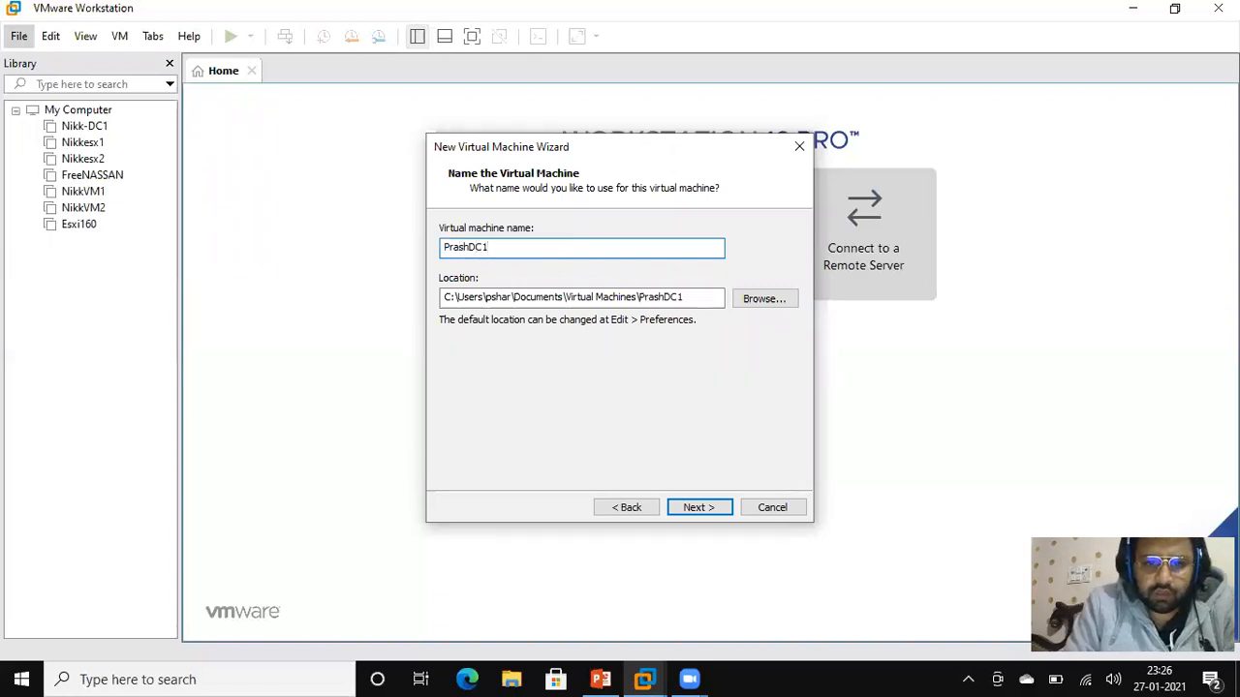
{"action": "left_click", "coordinate": [766, 301]}
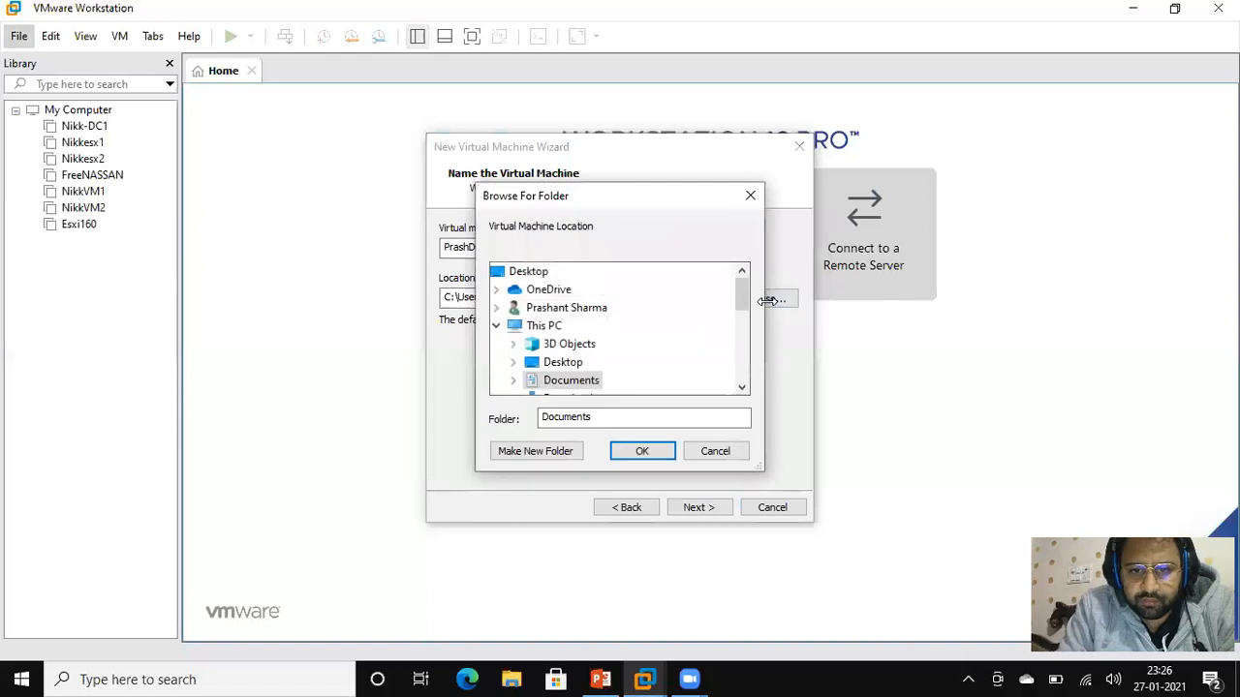
{"action": "left_click_drag", "start_coordinate": [741, 306], "coordinate": [742, 344]}
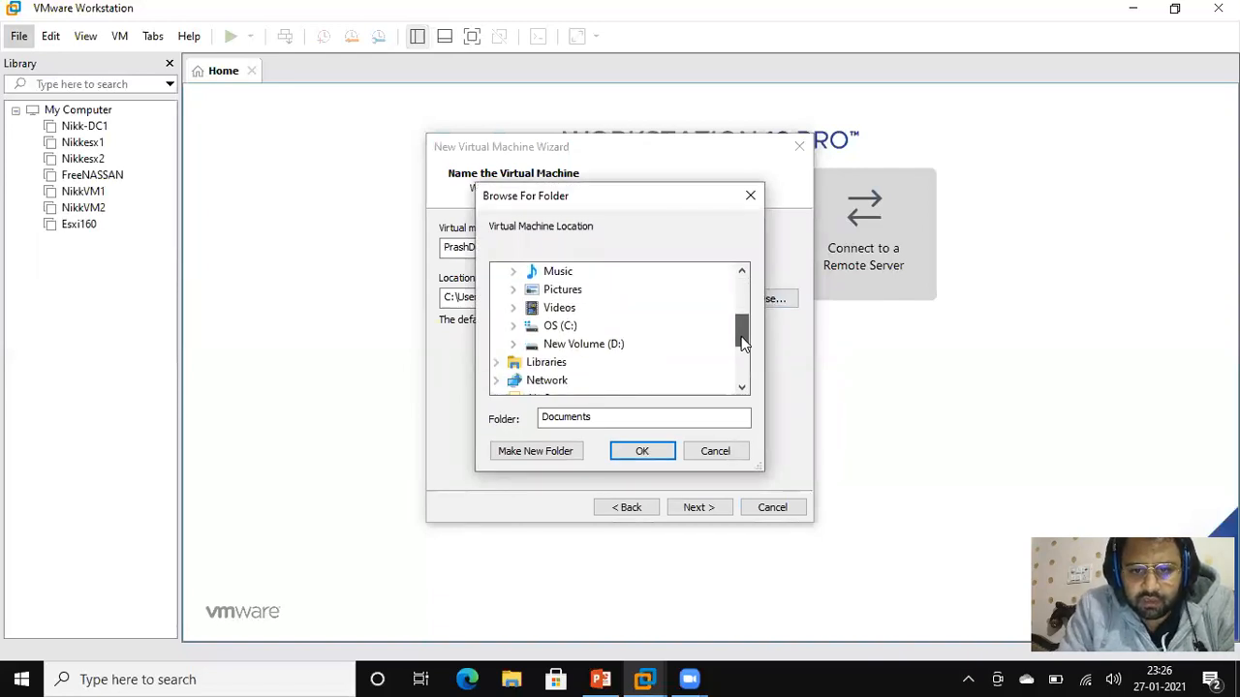
{"action": "left_click", "coordinate": [513, 345]}
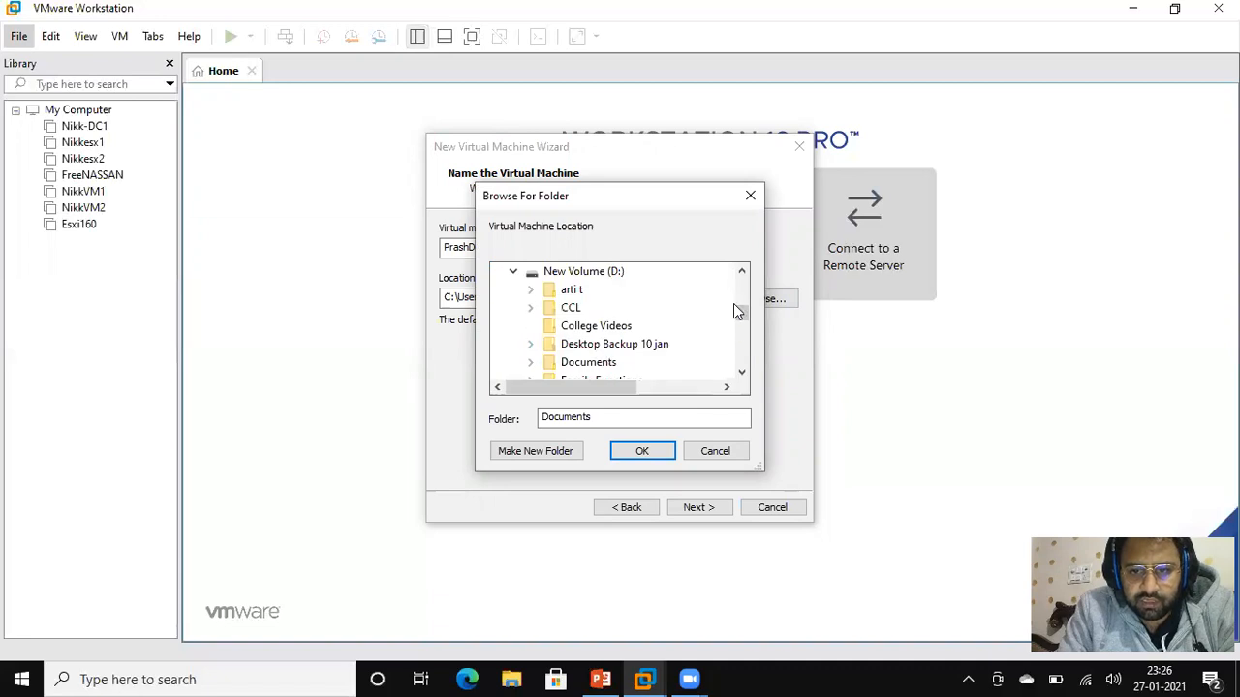
{"action": "left_click_drag", "start_coordinate": [741, 315], "coordinate": [741, 327]}
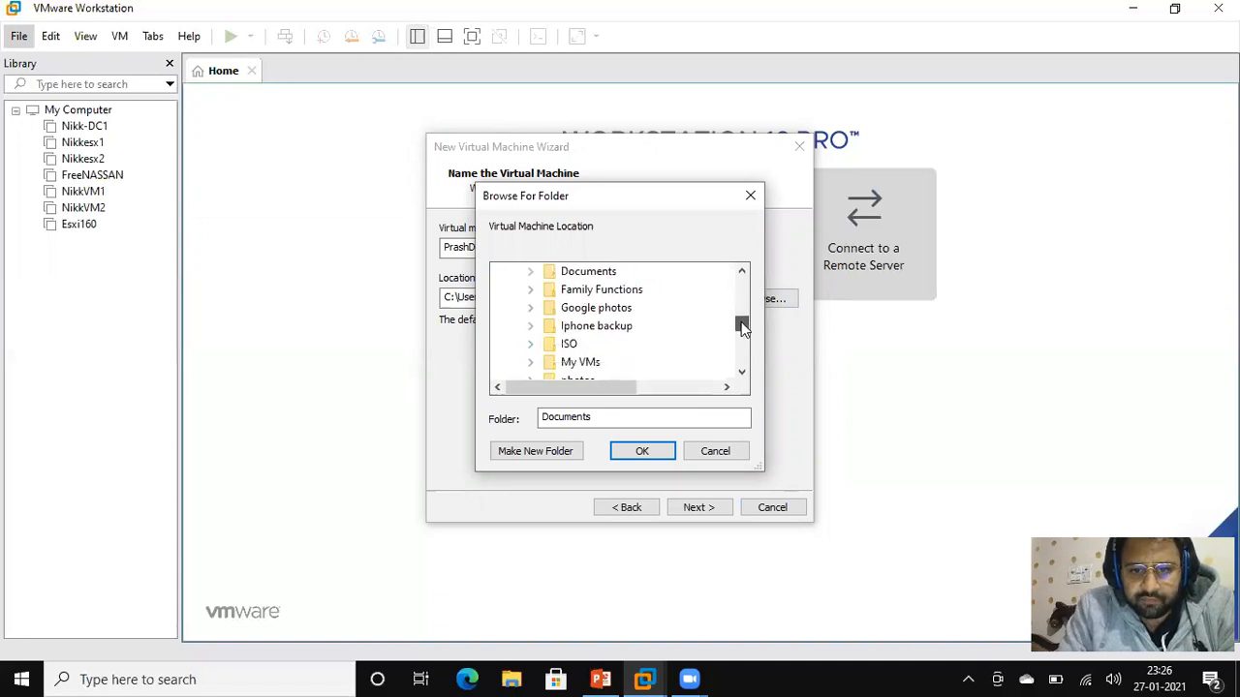
{"action": "left_click", "coordinate": [530, 362]}
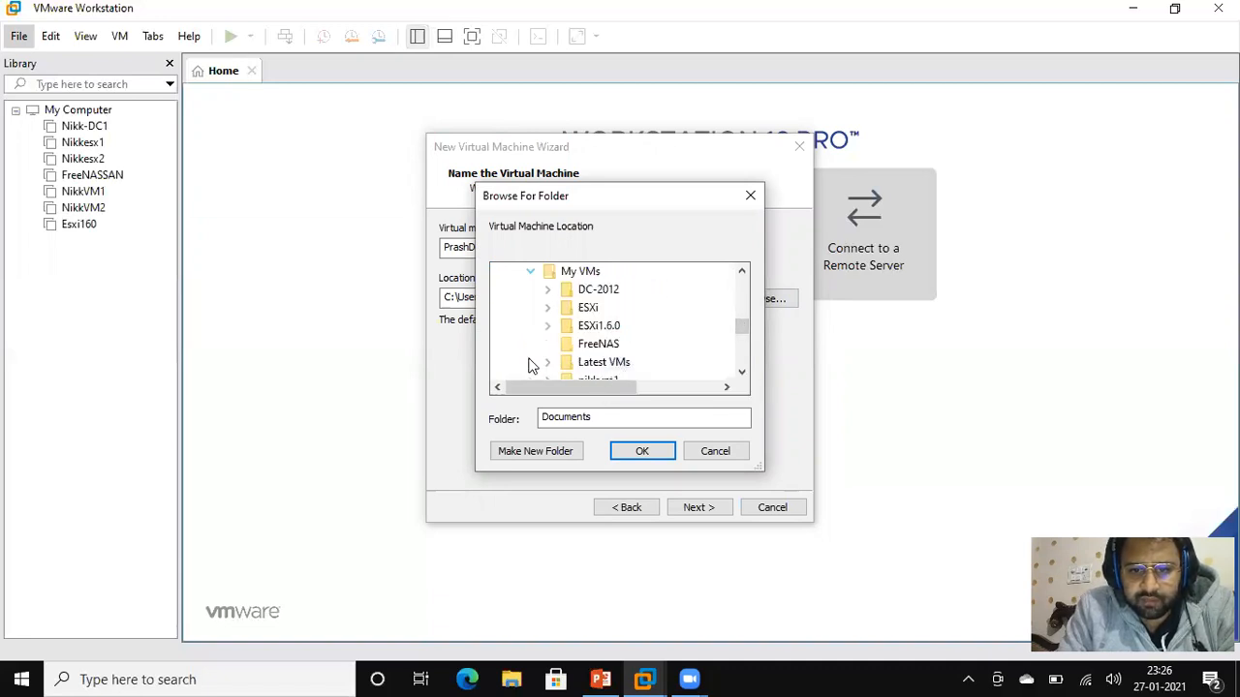
{"action": "left_click_drag", "start_coordinate": [741, 324], "coordinate": [741, 336]}
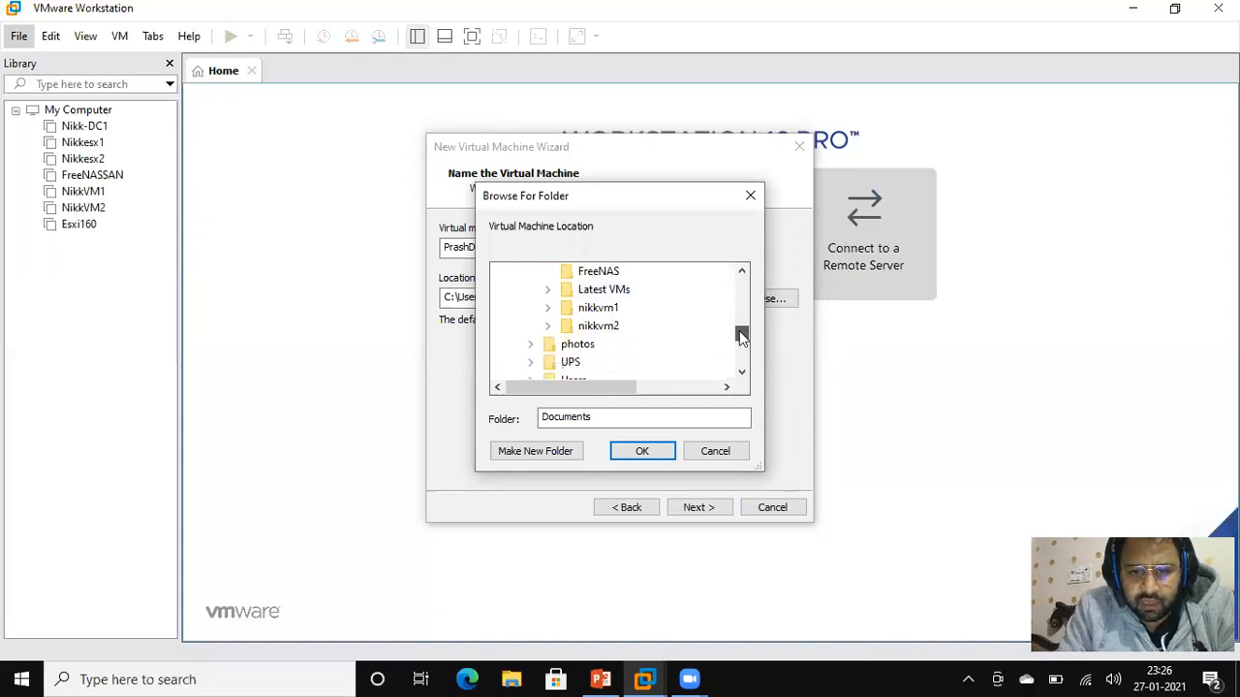
{"action": "left_click", "coordinate": [548, 291]}
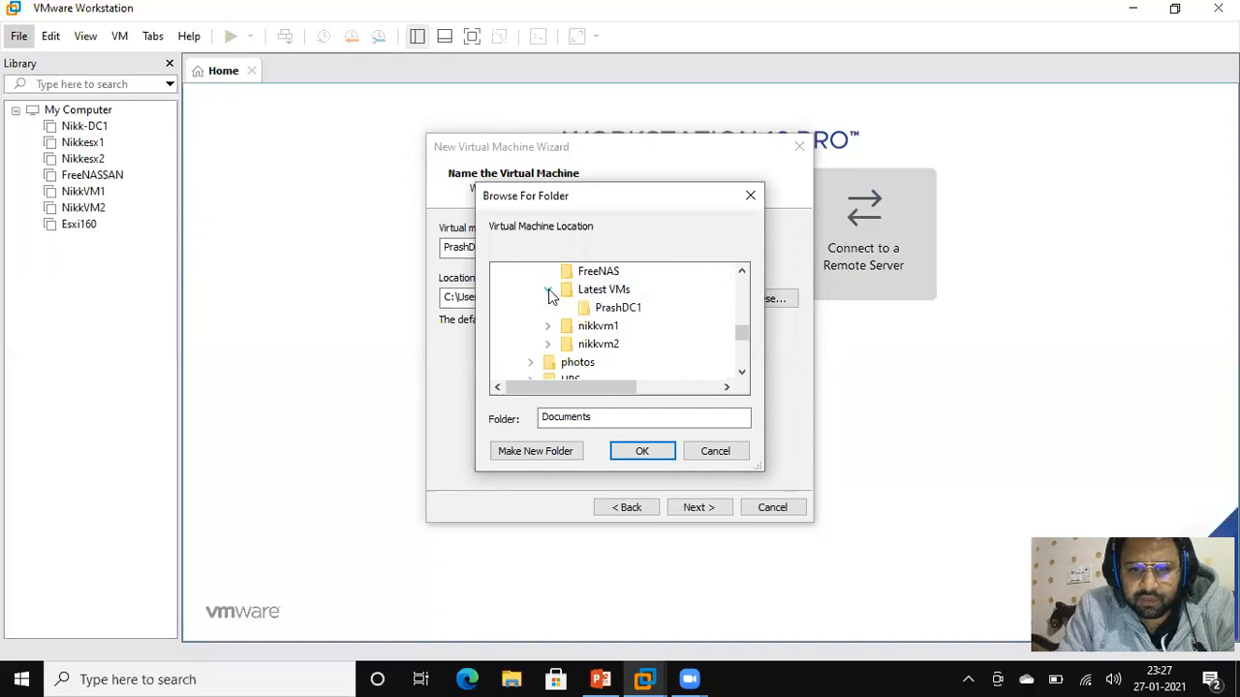
{"action": "left_click", "coordinate": [624, 308]}
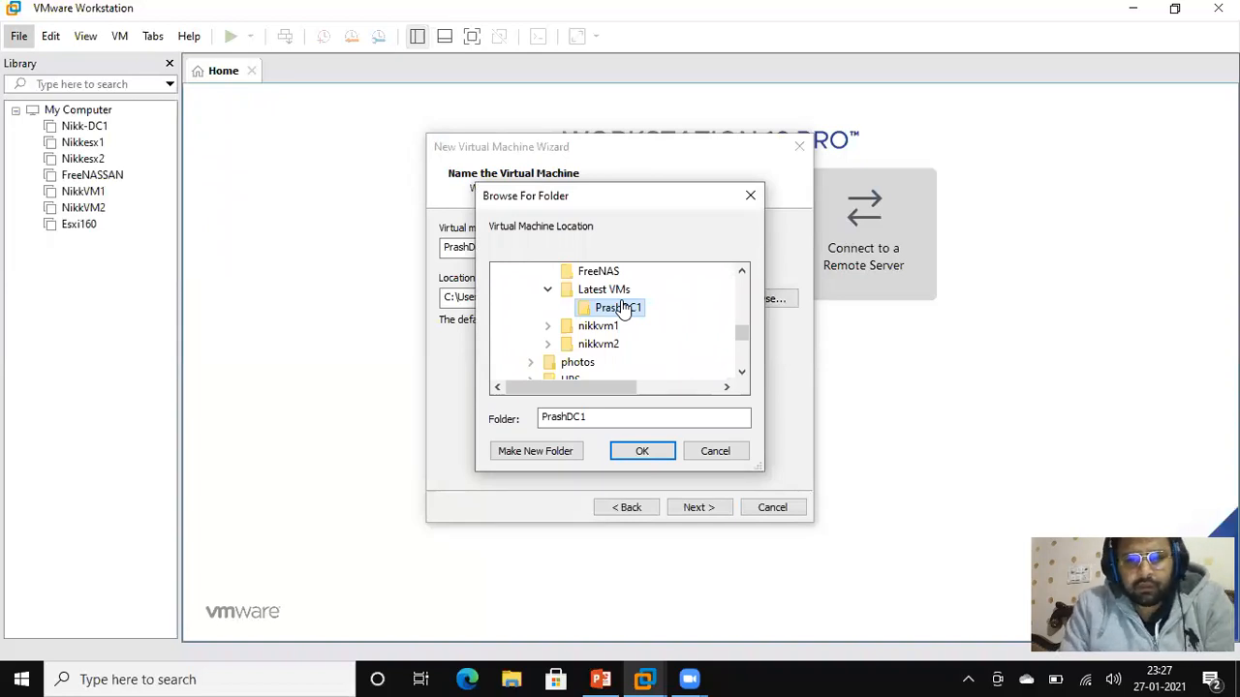
{"action": "left_click", "coordinate": [643, 451]}
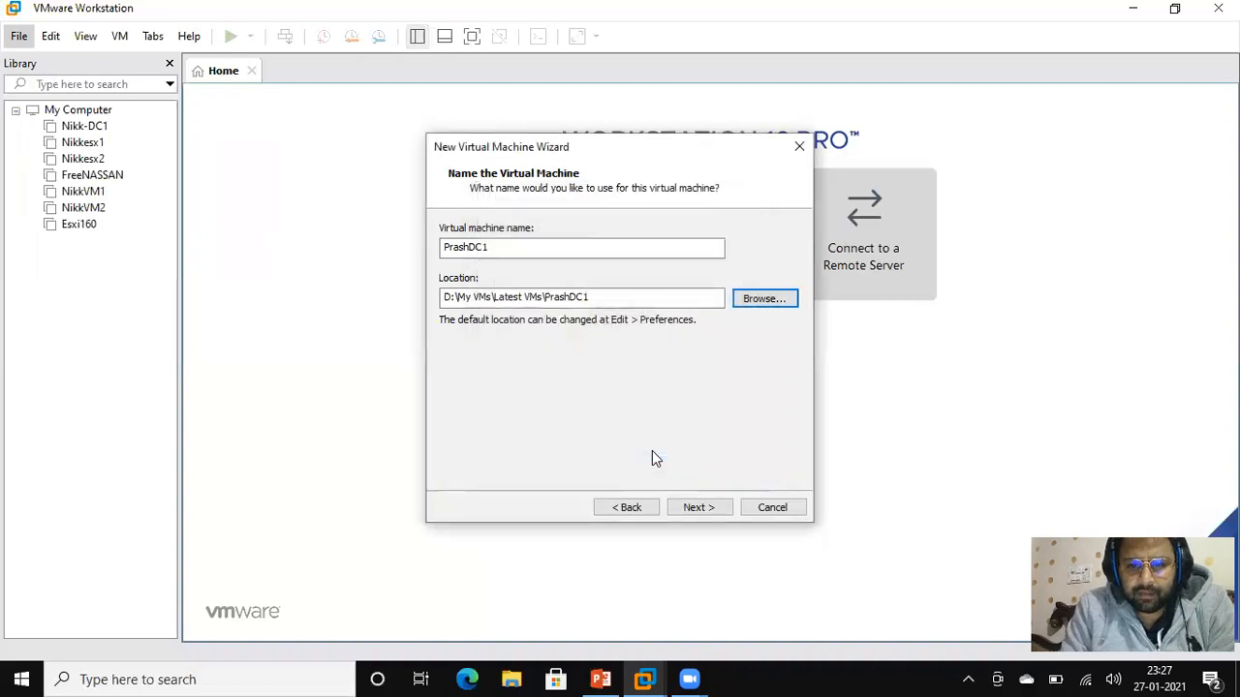
{"action": "left_click", "coordinate": [706, 505]}
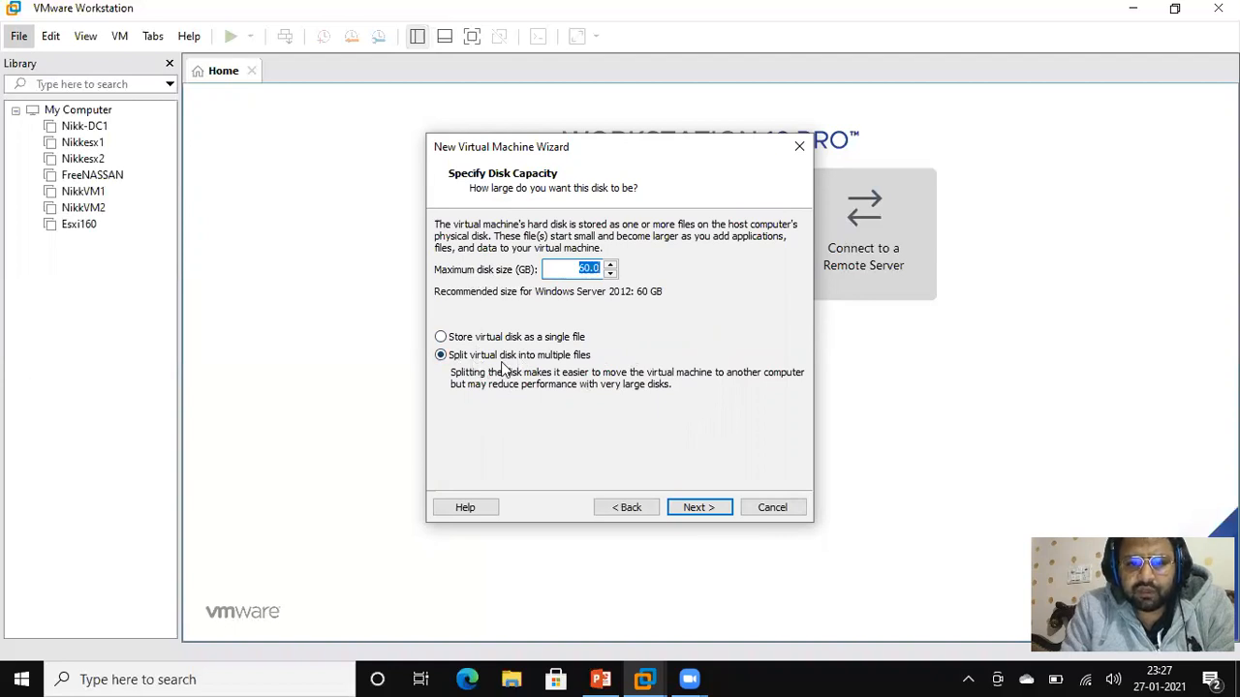
Accept the 60 GB disk split into multiple files and create the virtual machine, powering it on after creation
{"action": "left_click", "coordinate": [707, 514]}
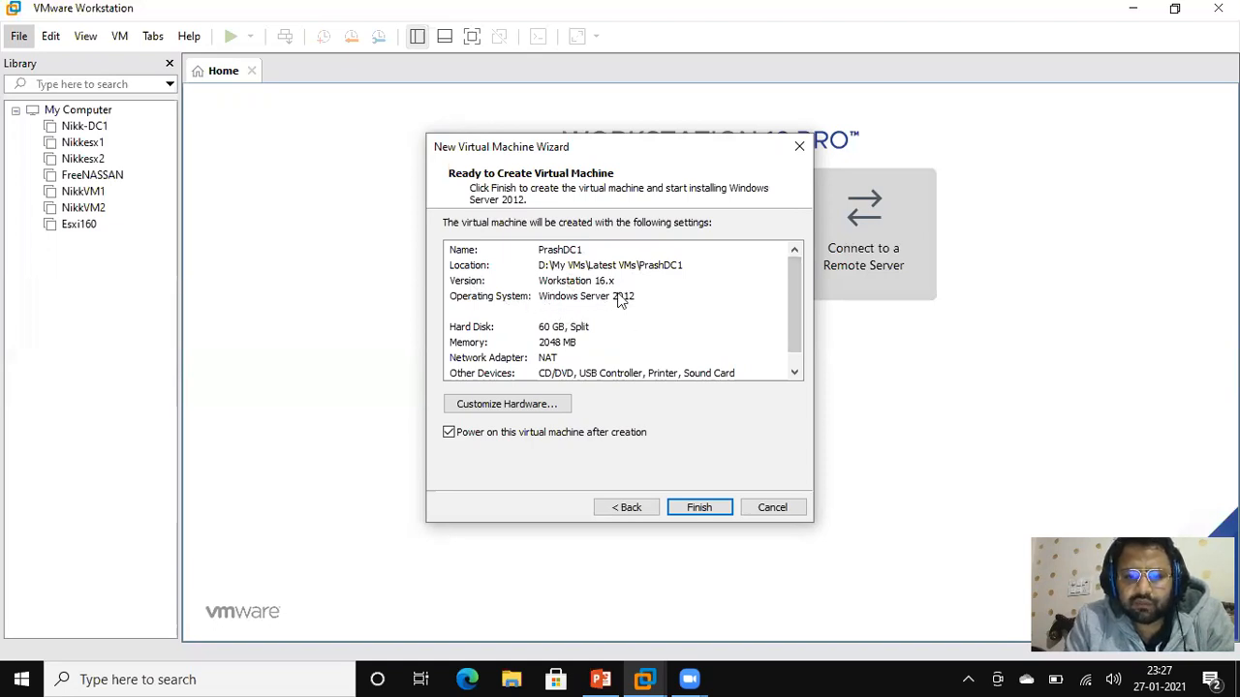
{"action": "left_click_drag", "start_coordinate": [789, 298], "coordinate": [788, 328]}
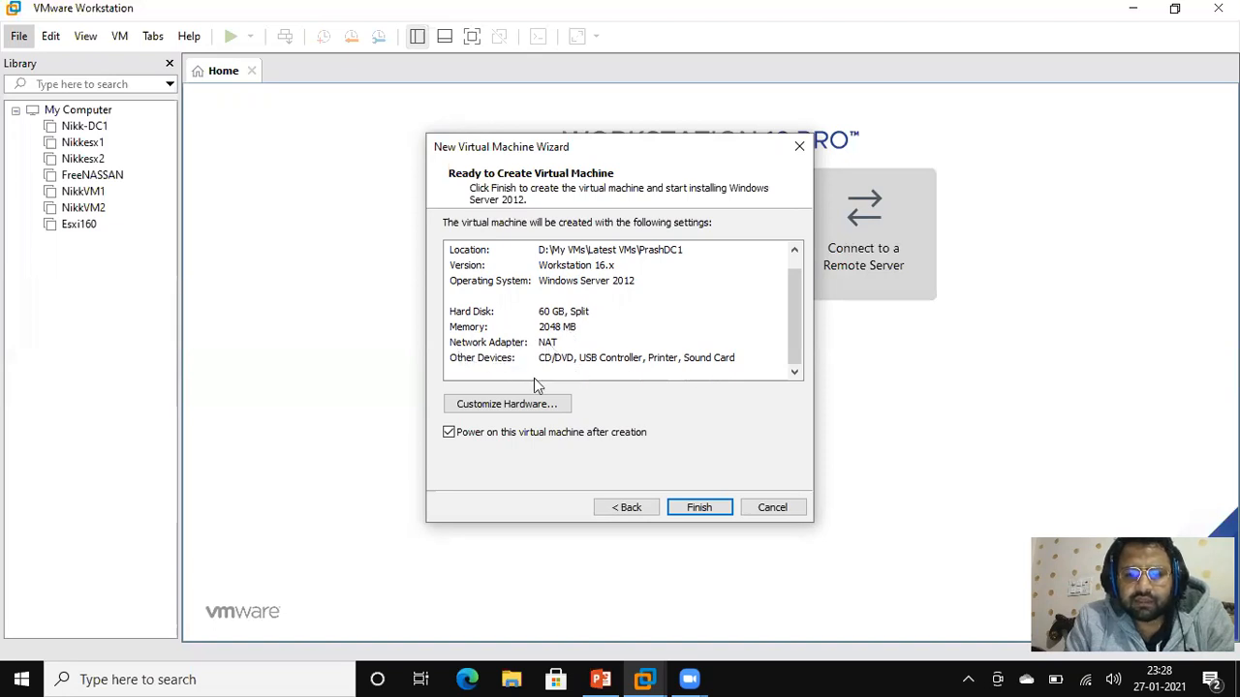
{"action": "left_click", "coordinate": [698, 508]}
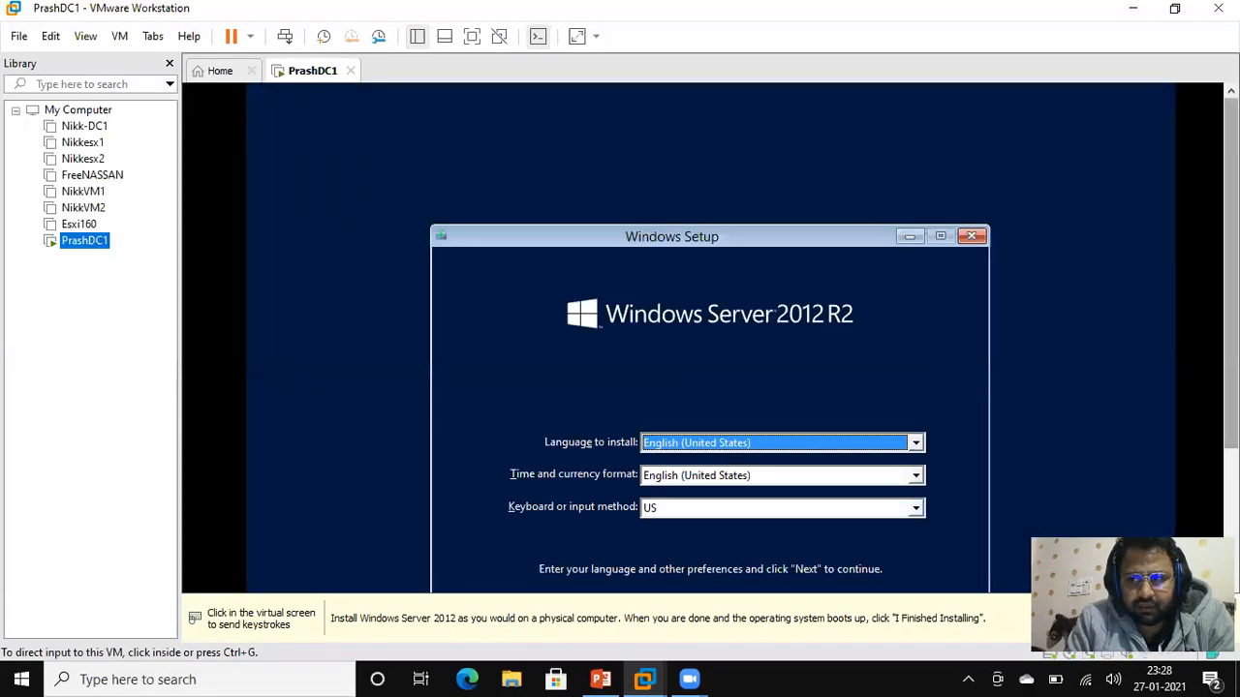
Accept English (United States) and the US keyboard in Windows Setup and start the installation
{"action": "left_click_drag", "start_coordinate": [1230, 281], "coordinate": [1231, 295]}
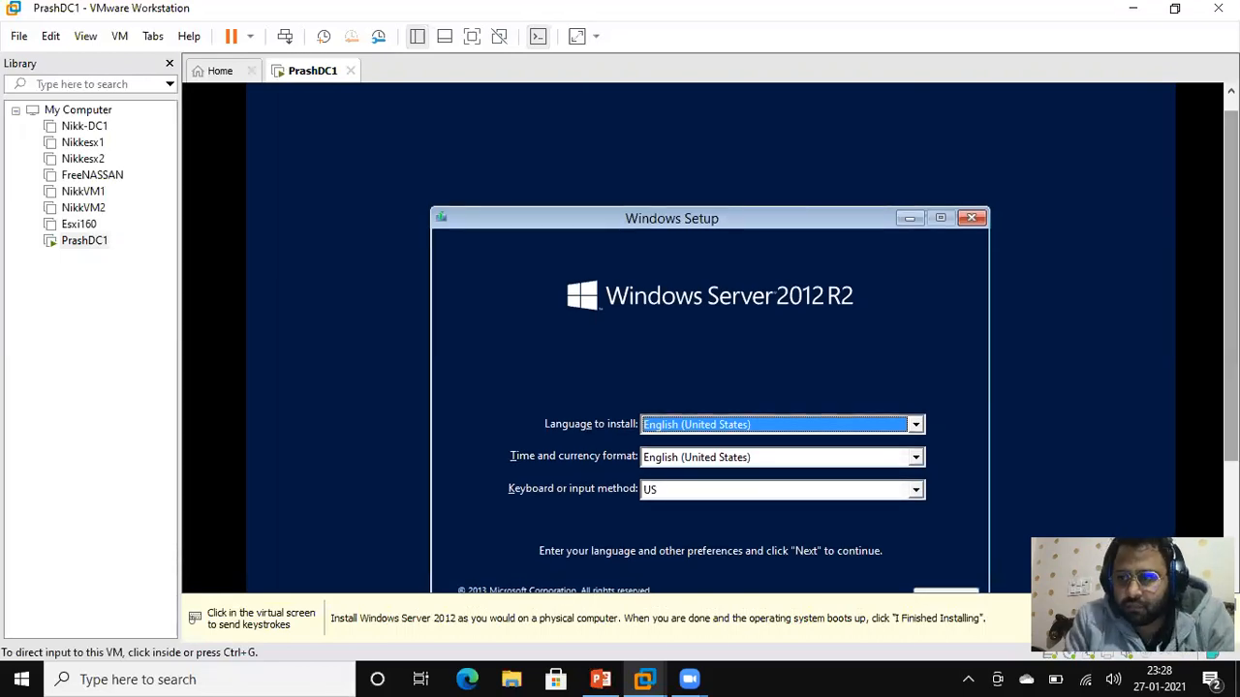
{"action": "scroll", "coordinate": [811, 284], "scroll_direction": "down", "scroll_amount": 3}
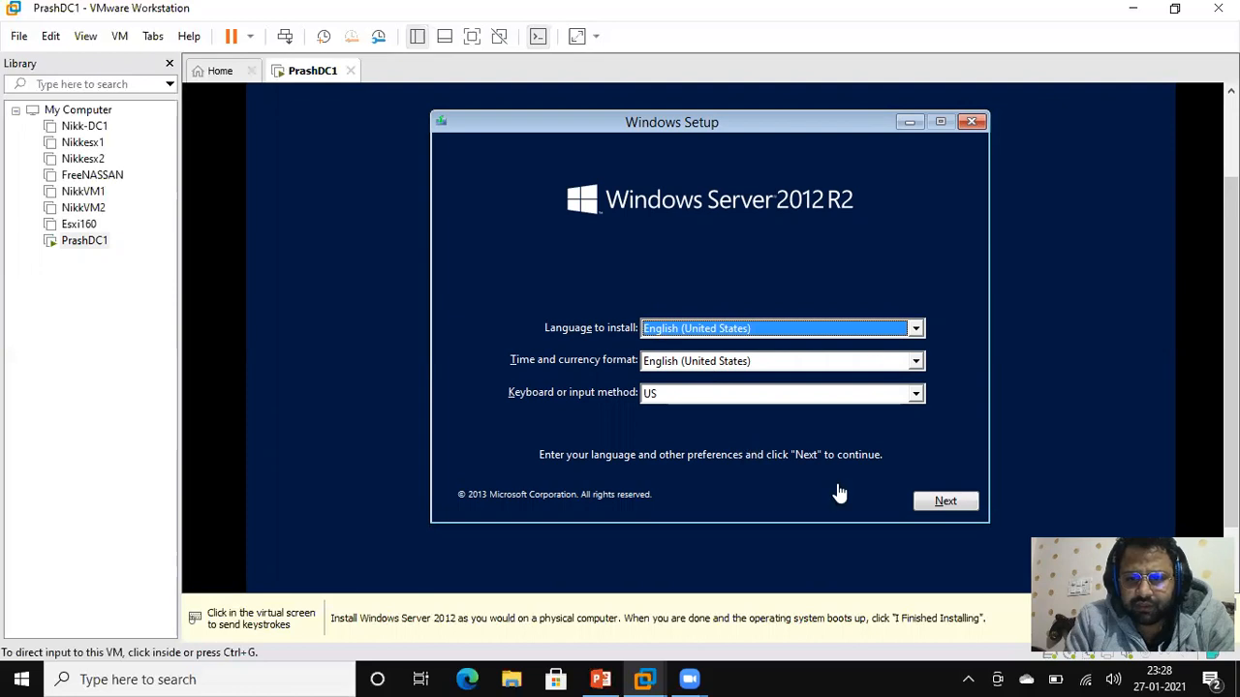
{"action": "left_click", "coordinate": [944, 502]}
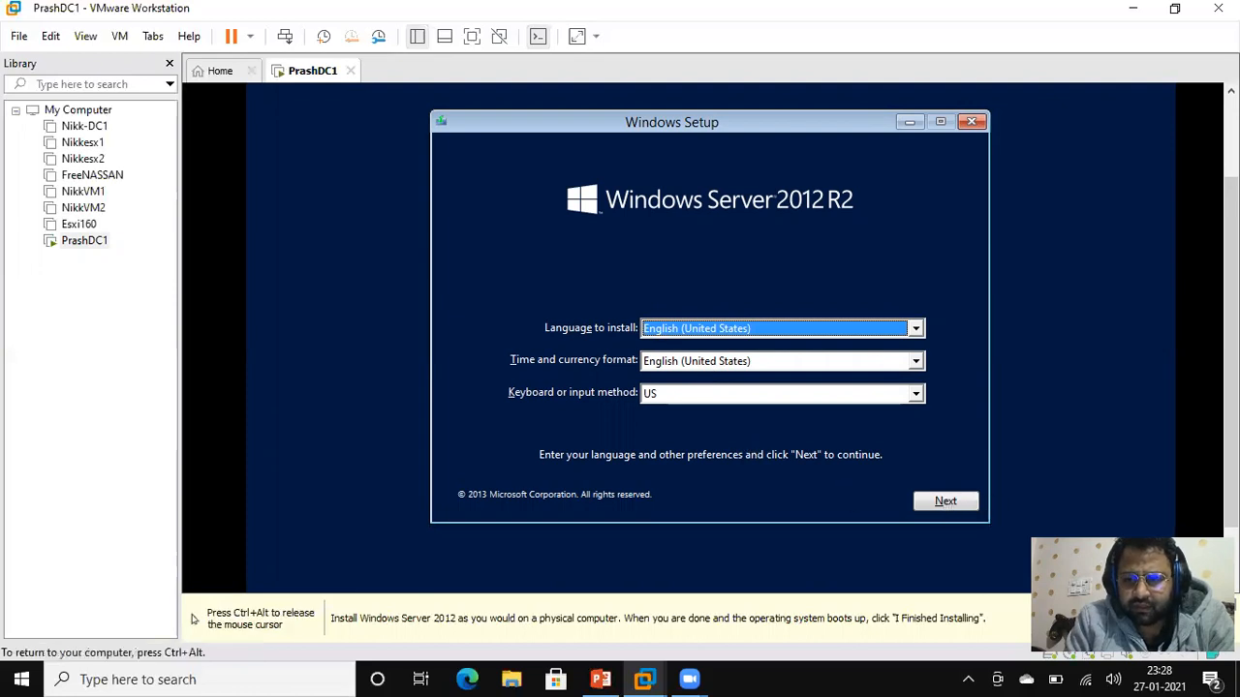
{"action": "left_click", "coordinate": [945, 501]}
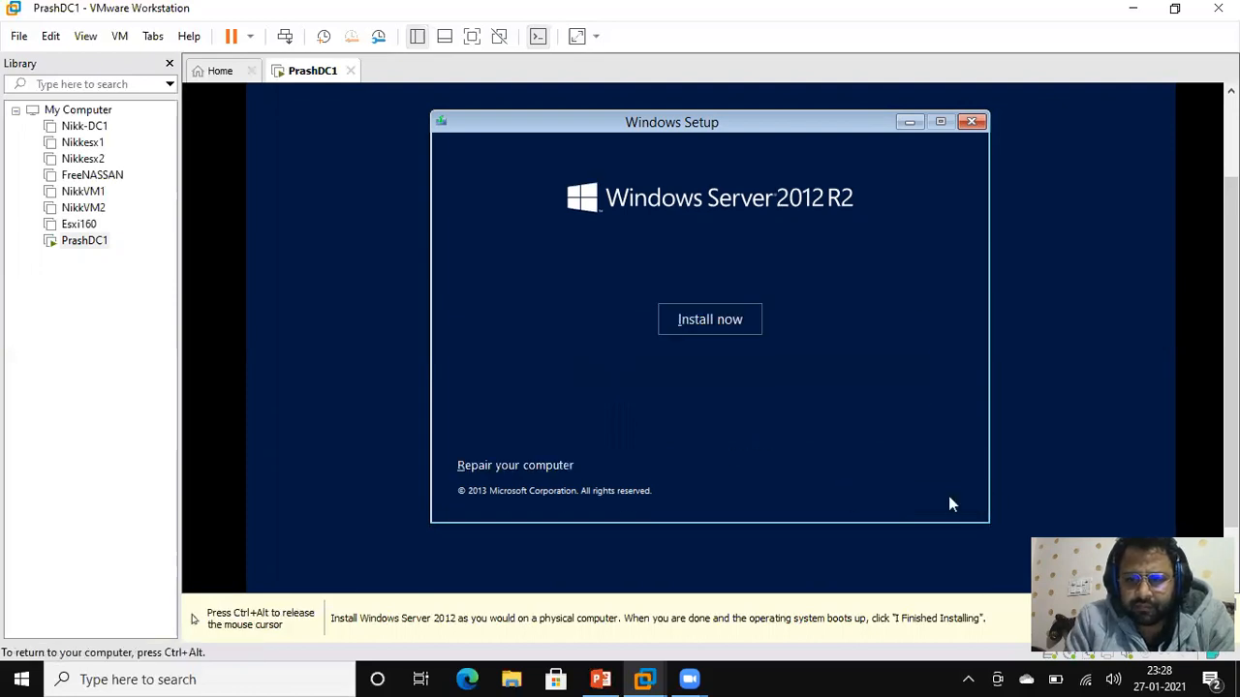
{"action": "left_click", "coordinate": [722, 318]}
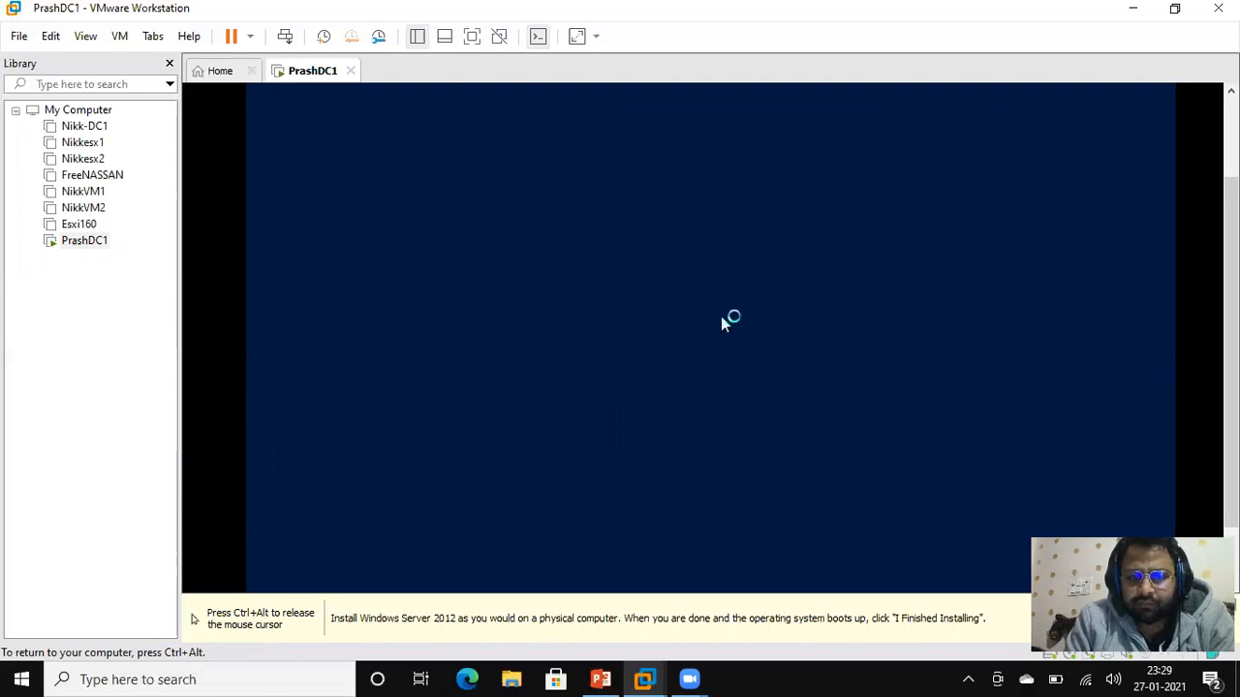
Widen the operating system name column and choose Windows Server 2012 R2 Standard Evaluation (Server with a GUI) for installation
{"action": "key", "text": "ctrl+alt"}
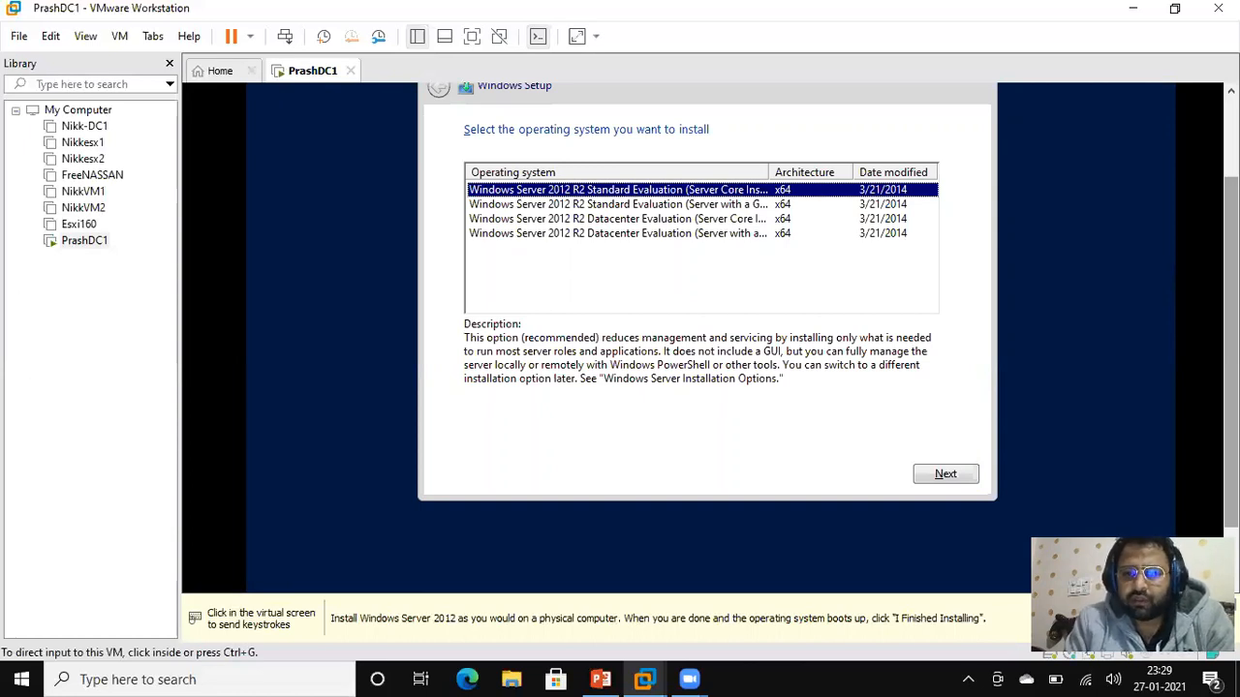
{"action": "left_click", "coordinate": [955, 183]}
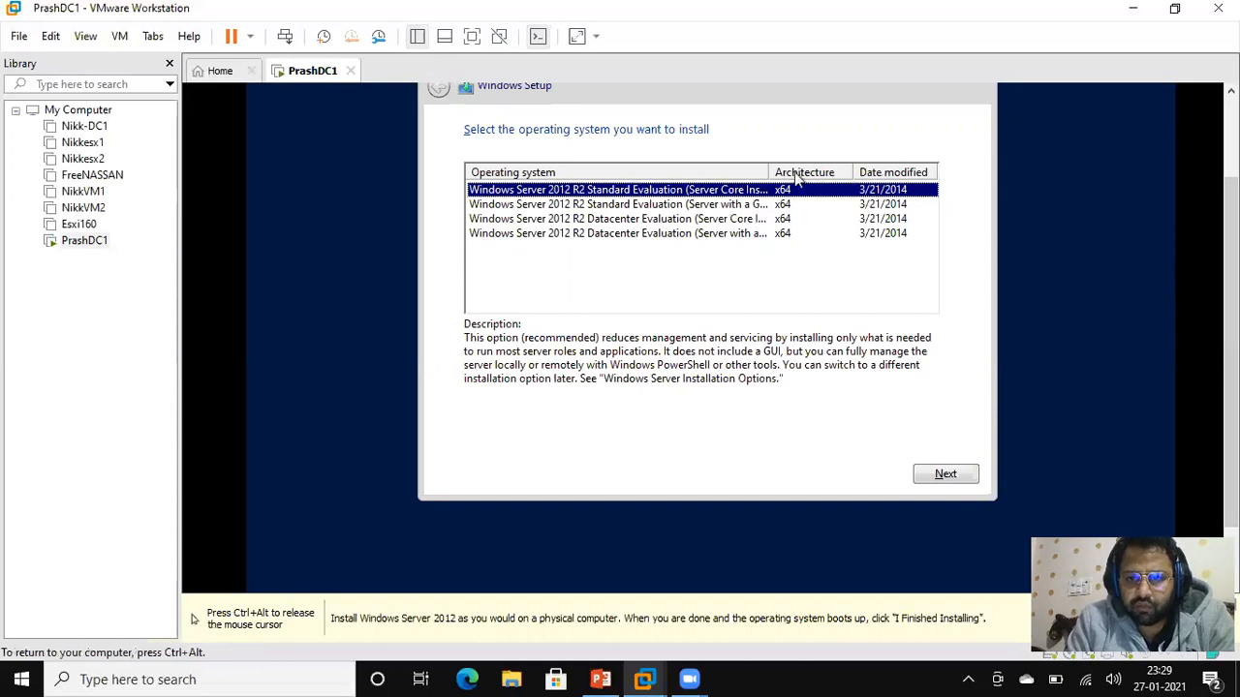
{"action": "left_click_drag", "start_coordinate": [766, 171], "coordinate": [820, 172]}
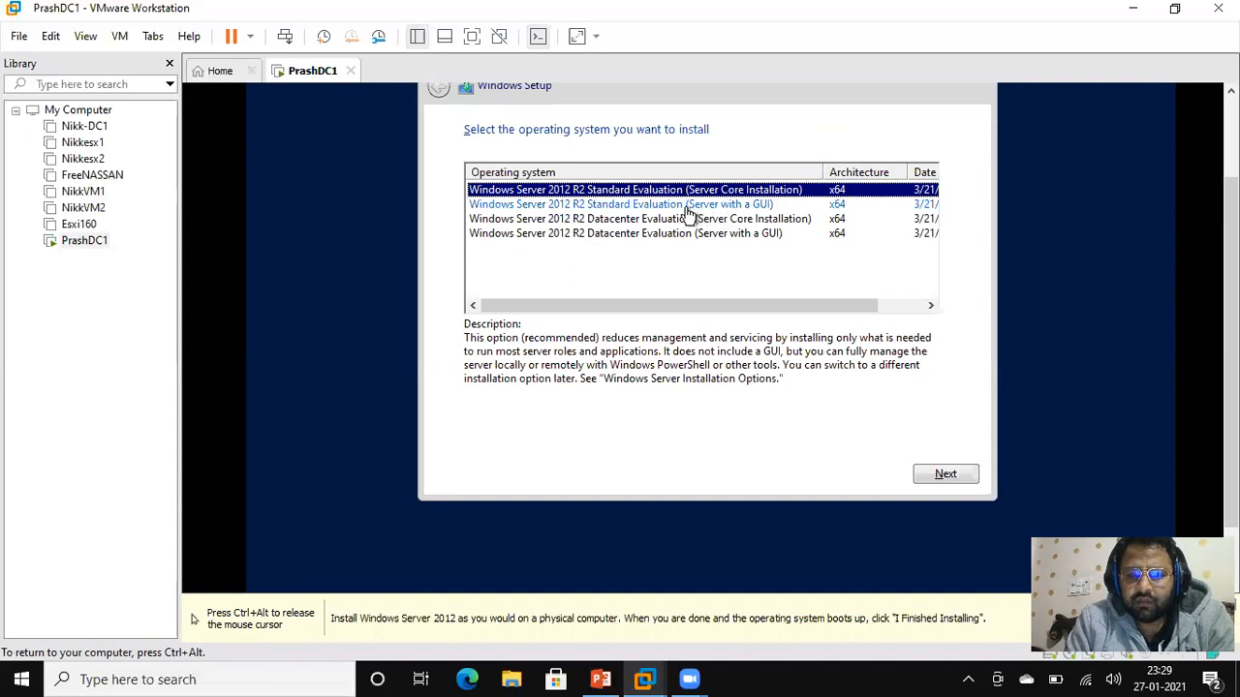
{"action": "left_click", "coordinate": [625, 206]}
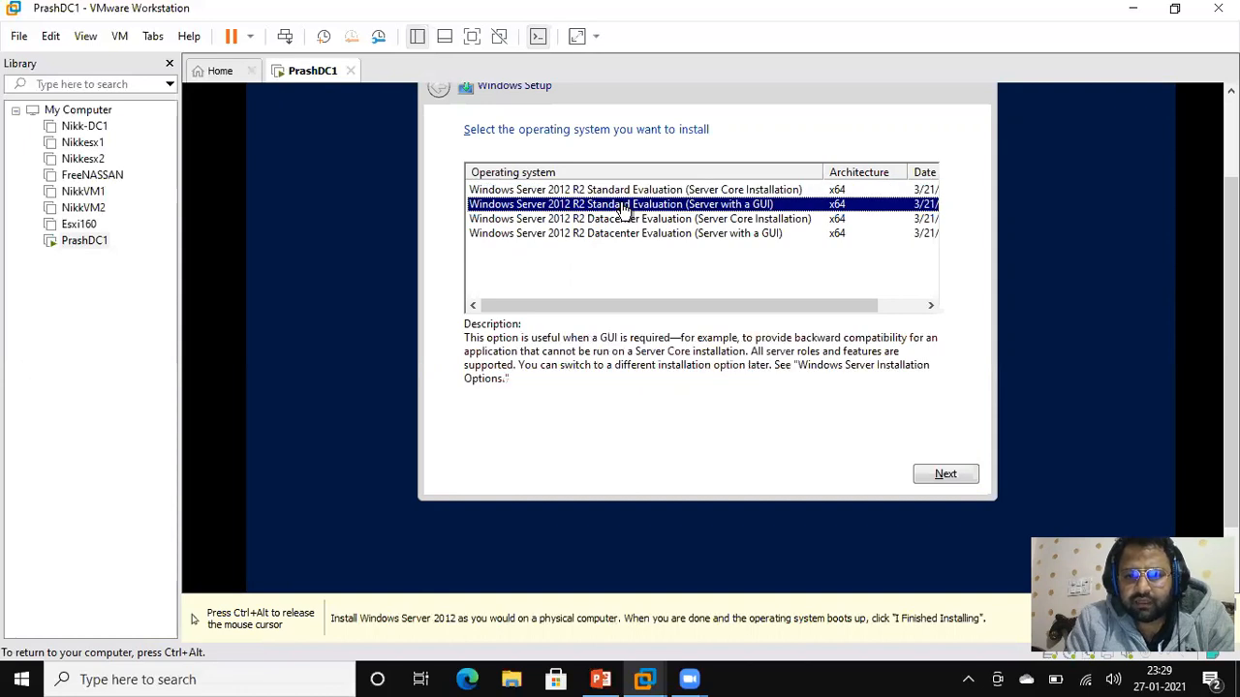
{"action": "left_click", "coordinate": [940, 475]}
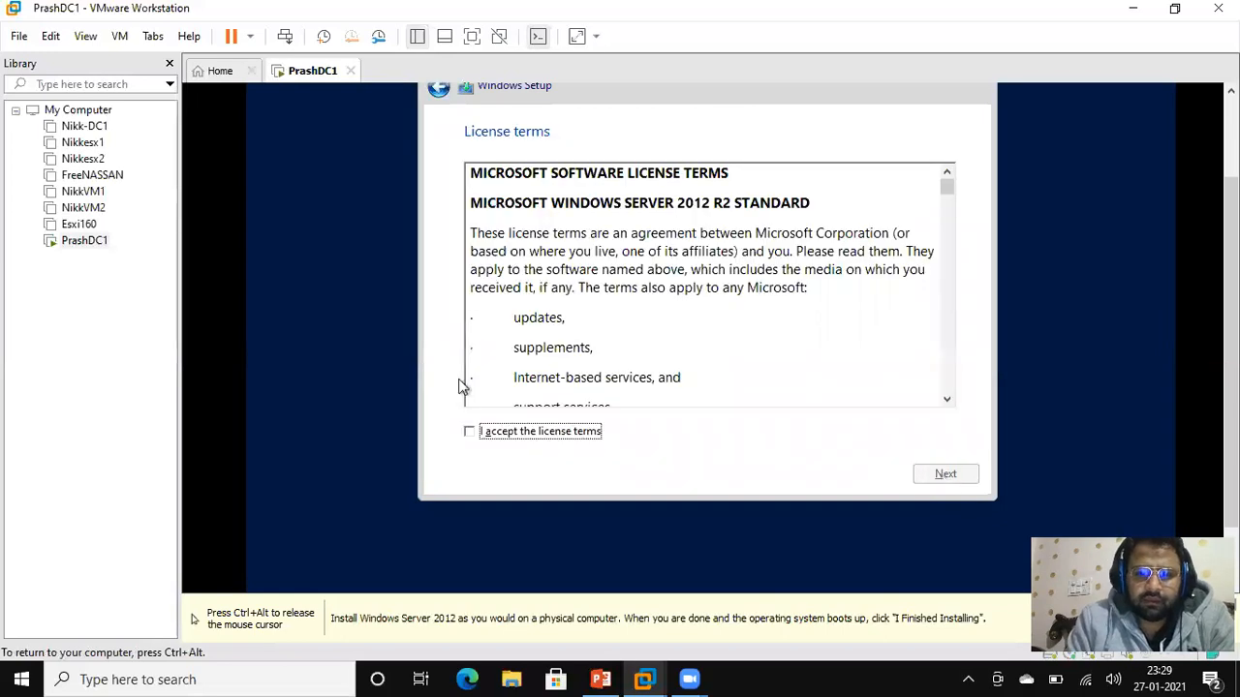
Accept the license terms and choose the Custom: Install Windows only (advanced) installation type
{"action": "left_click", "coordinate": [473, 433]}
{"action": "left_click_drag", "start_coordinate": [948, 194], "coordinate": [974, 436]}
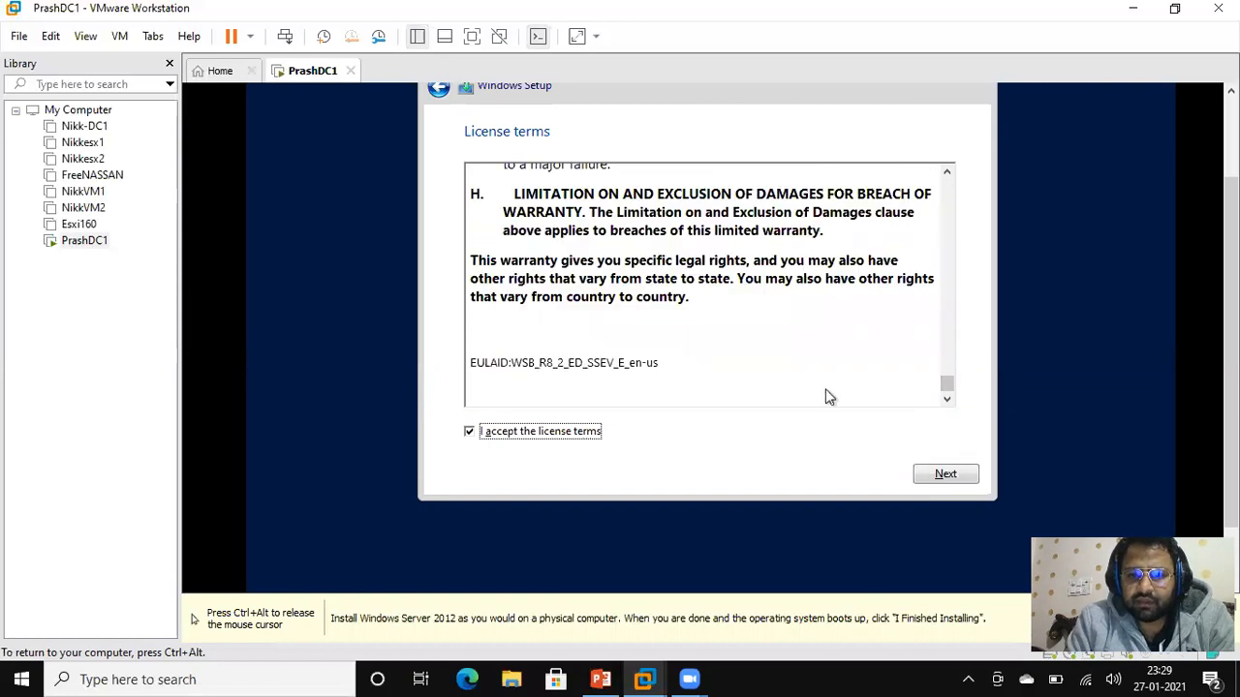
{"action": "left_click", "coordinate": [943, 475]}
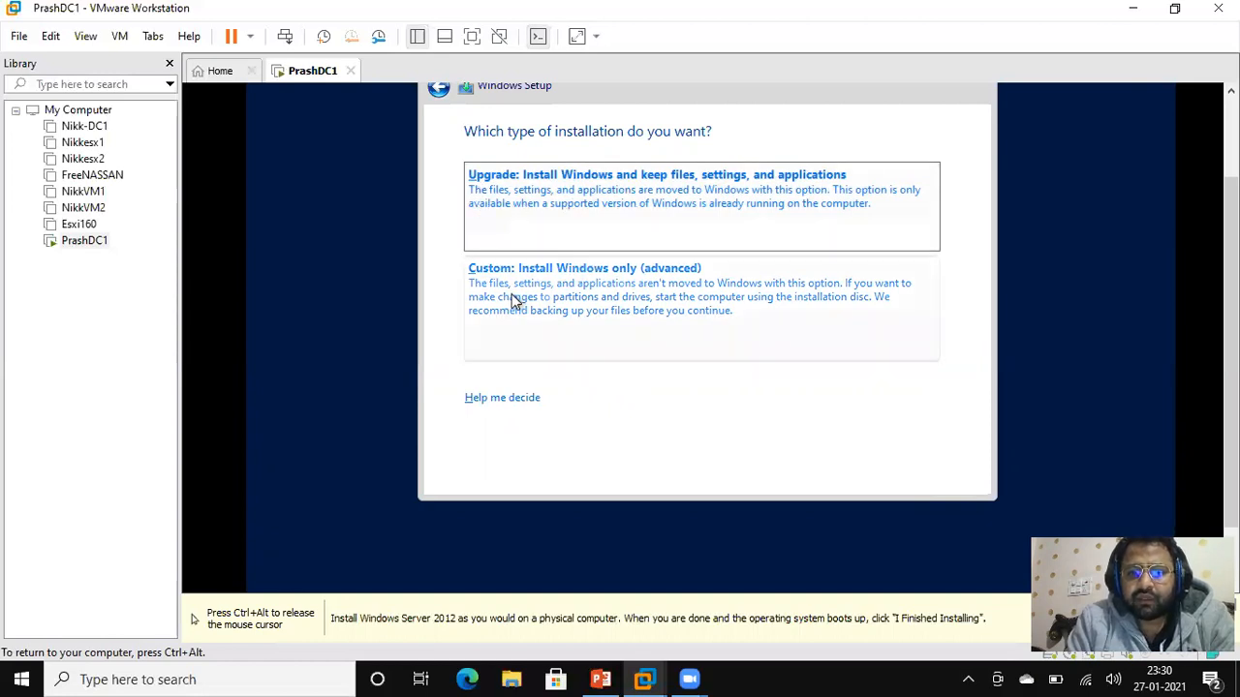
{"action": "left_click", "coordinate": [594, 303]}
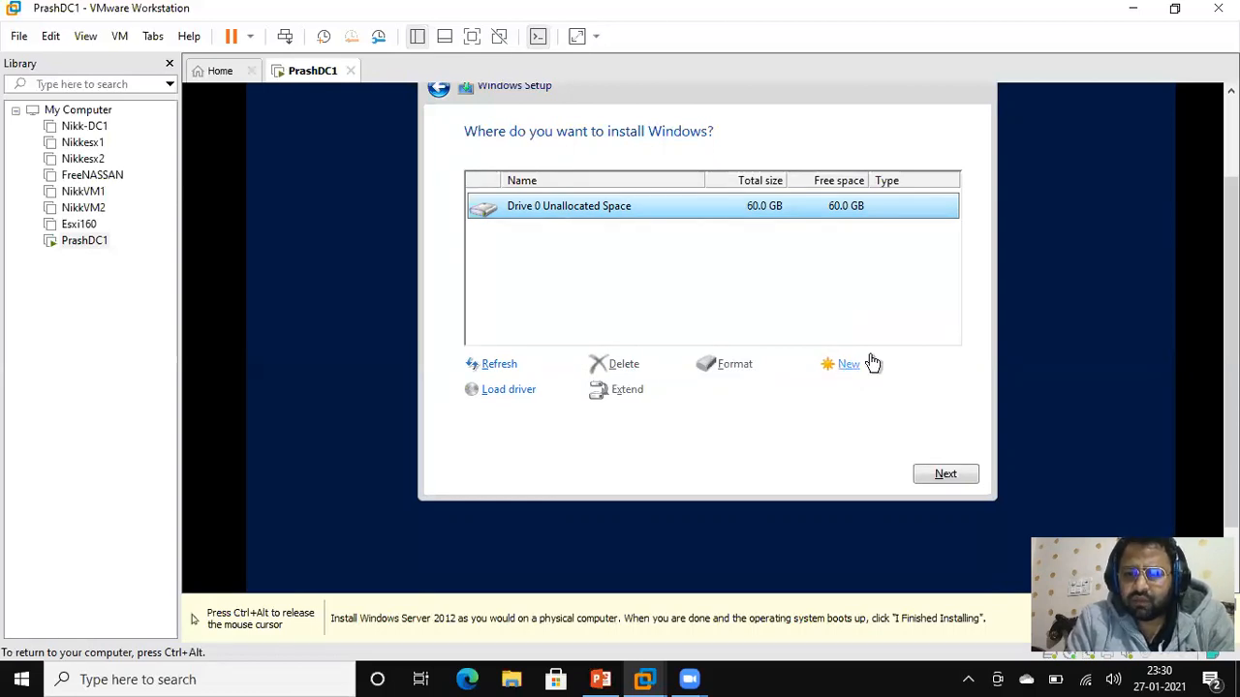
Install Windows on the Drive 0 unallocated space
{"action": "left_click", "coordinate": [947, 474]}
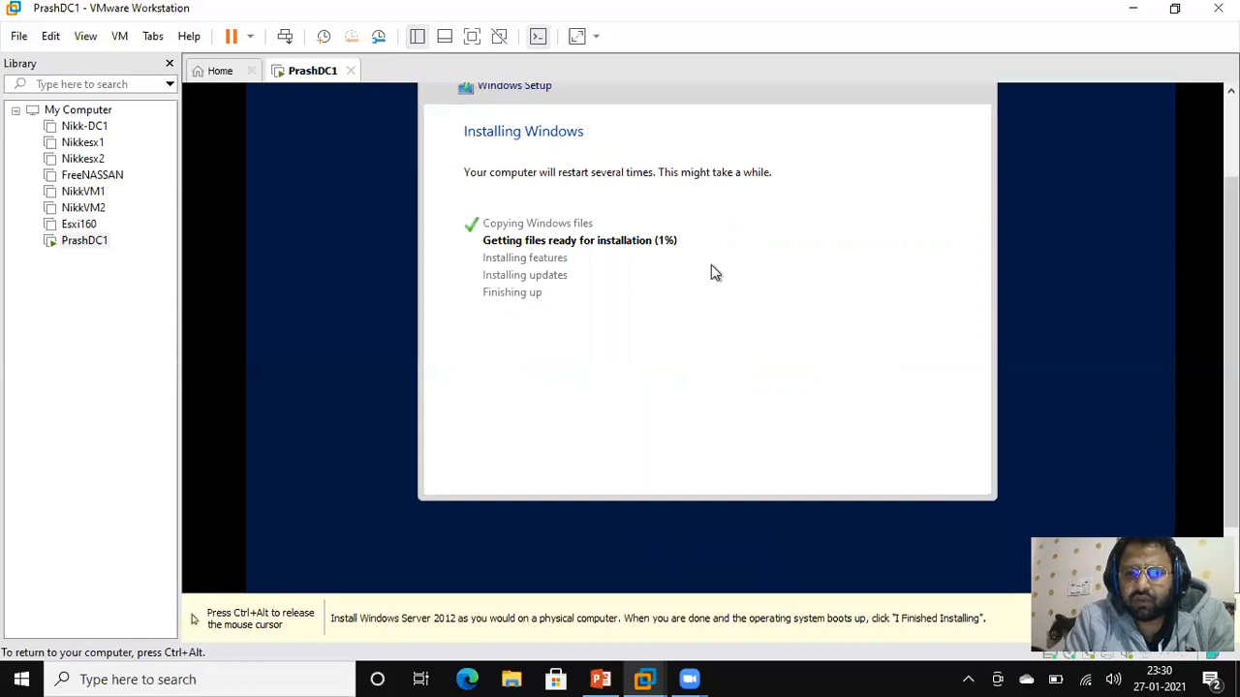
{"action": "key", "text": "ctrl+alt"}
{"action": "left_click", "coordinate": [861, 165]}
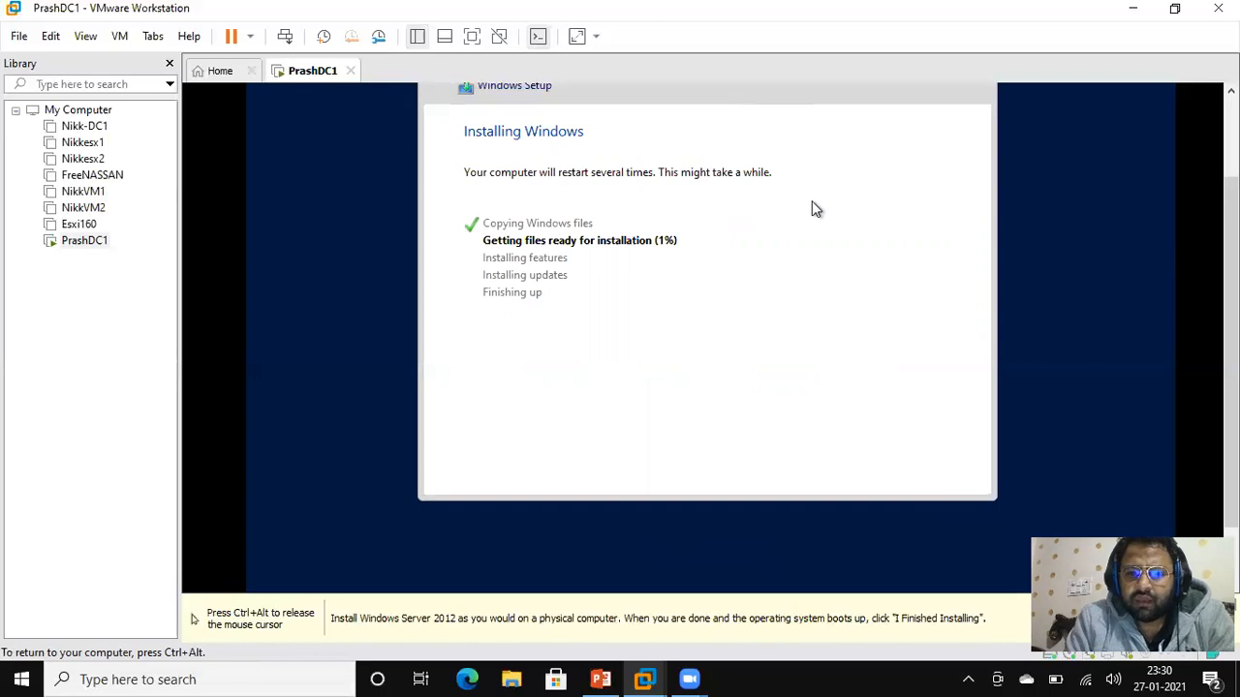
{"action": "key", "text": "ctrl+alt"}
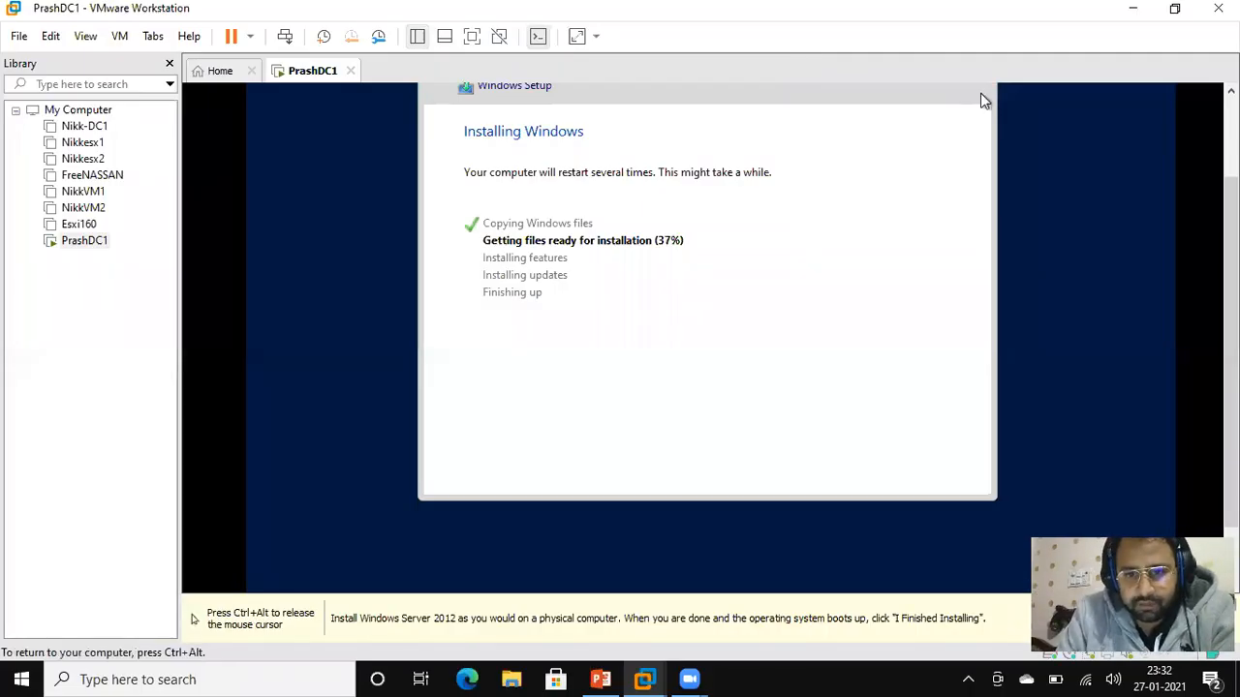
{"action": "key", "text": "ctrl+alt"}
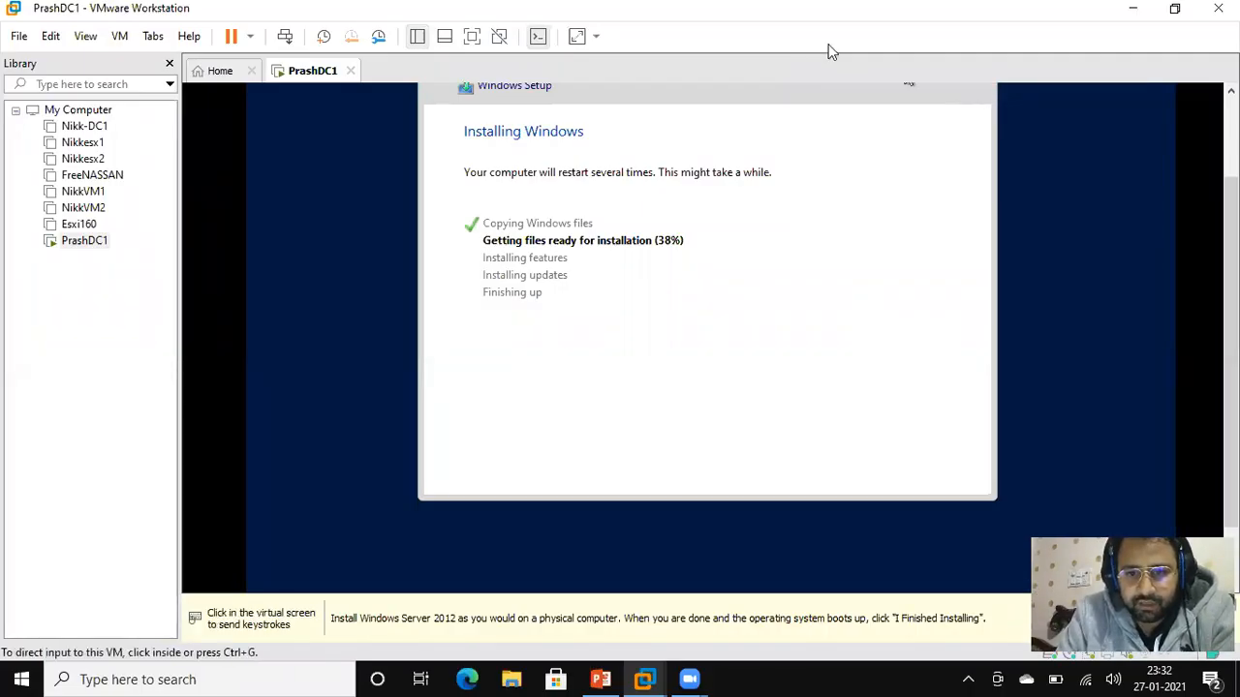
{"action": "left_click", "coordinate": [557, 233]}
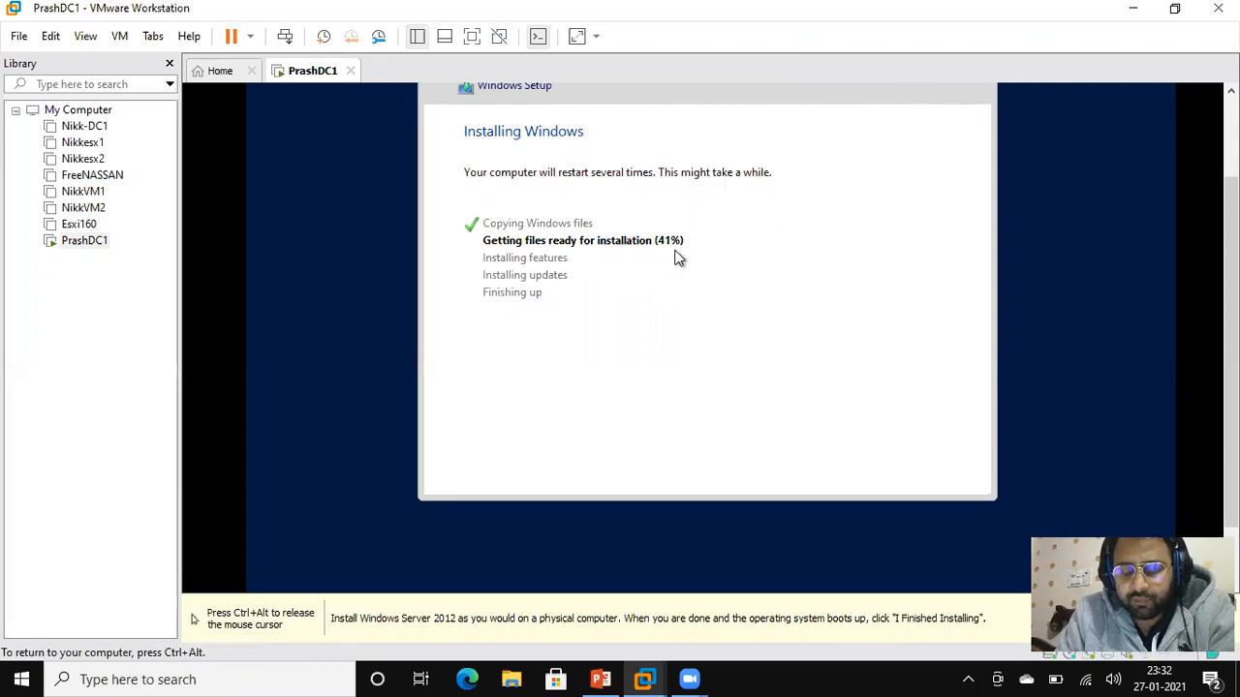
{"action": "key", "text": "ctrl+alt"}
{"action": "left_click", "coordinate": [755, 250]}
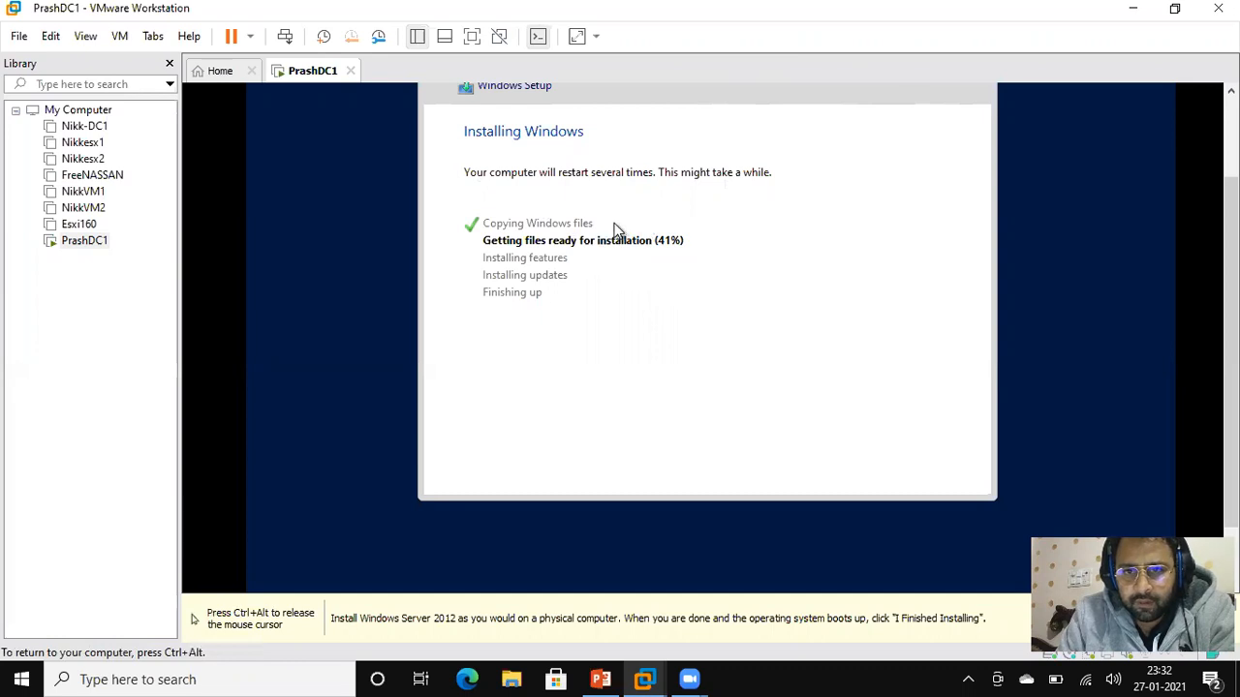
{"action": "key", "text": "ctrl+alt"}
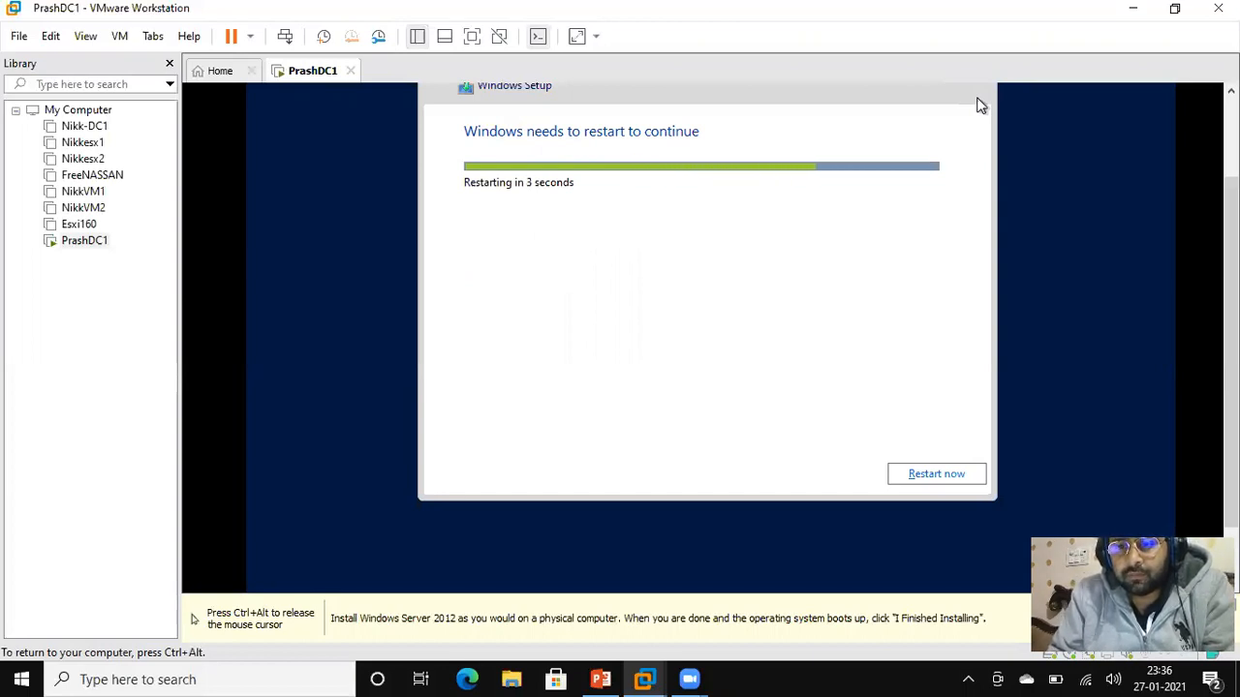
{"action": "key", "text": "ctrl+alt"}
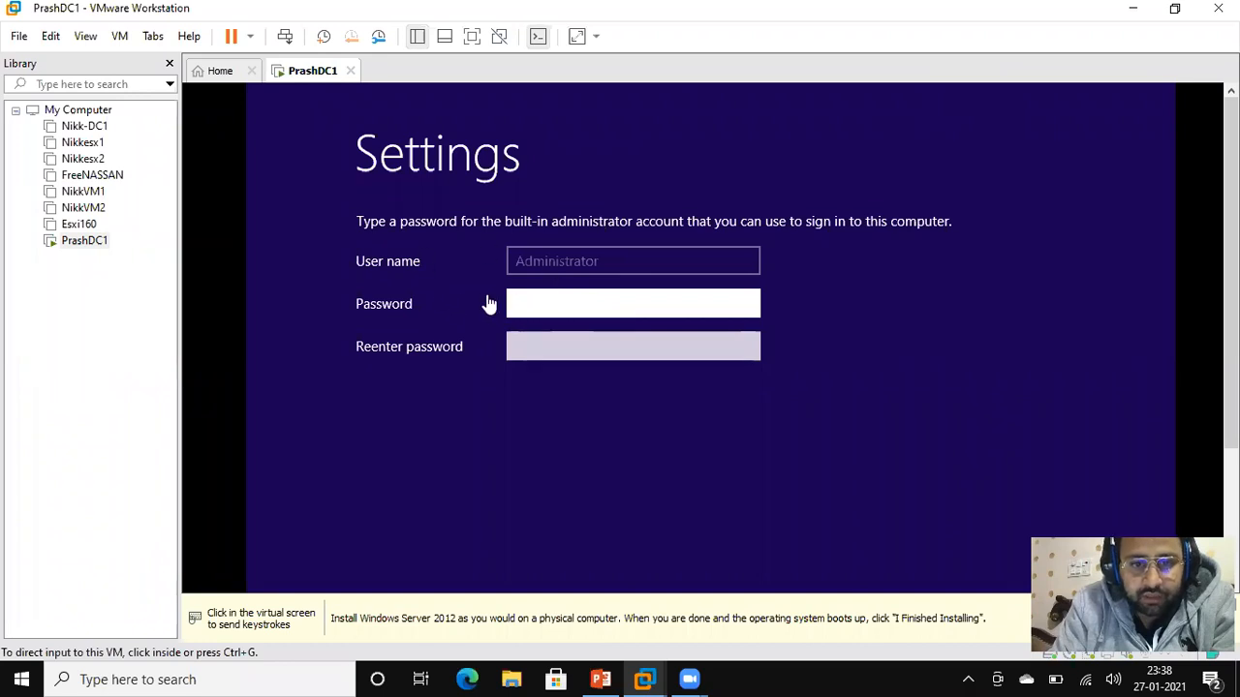
Enter and re-enter the built-in Administrator account password and finish the Windows setup settings
{"action": "left_click", "coordinate": [538, 303]}
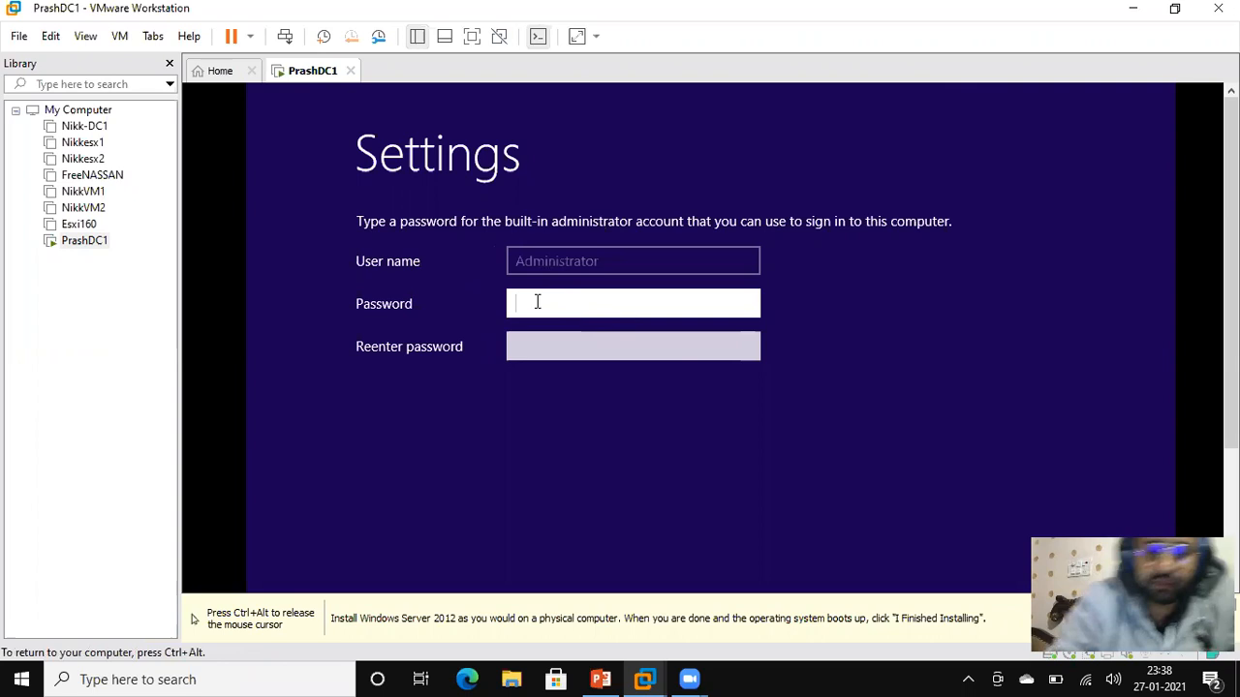
{"action": "type", "text": "P@"}
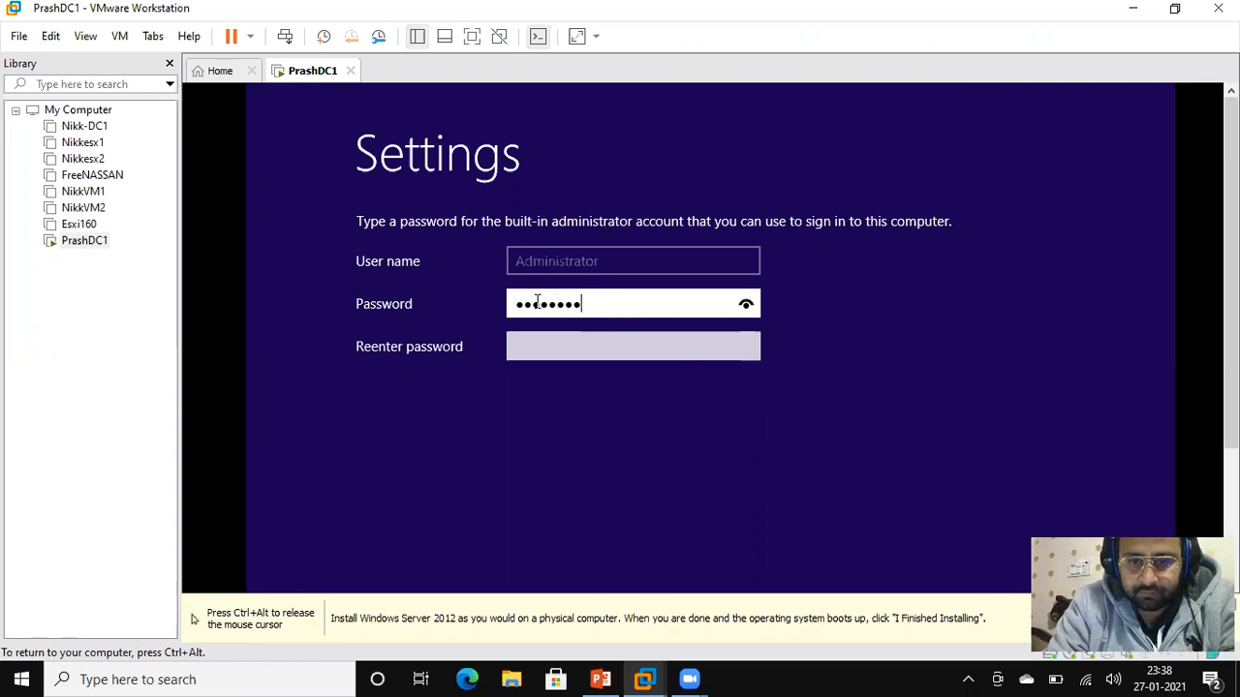
{"action": "key", "text": "BackSpace"}
{"action": "key", "text": "BackSpace"}
{"action": "key", "text": "BackSpace"}
{"action": "key", "text": "BackSpace"}
{"action": "key", "text": "BackSpace"}
{"action": "key", "text": "BackSpace"}
{"action": "key", "text": "BackSpace"}
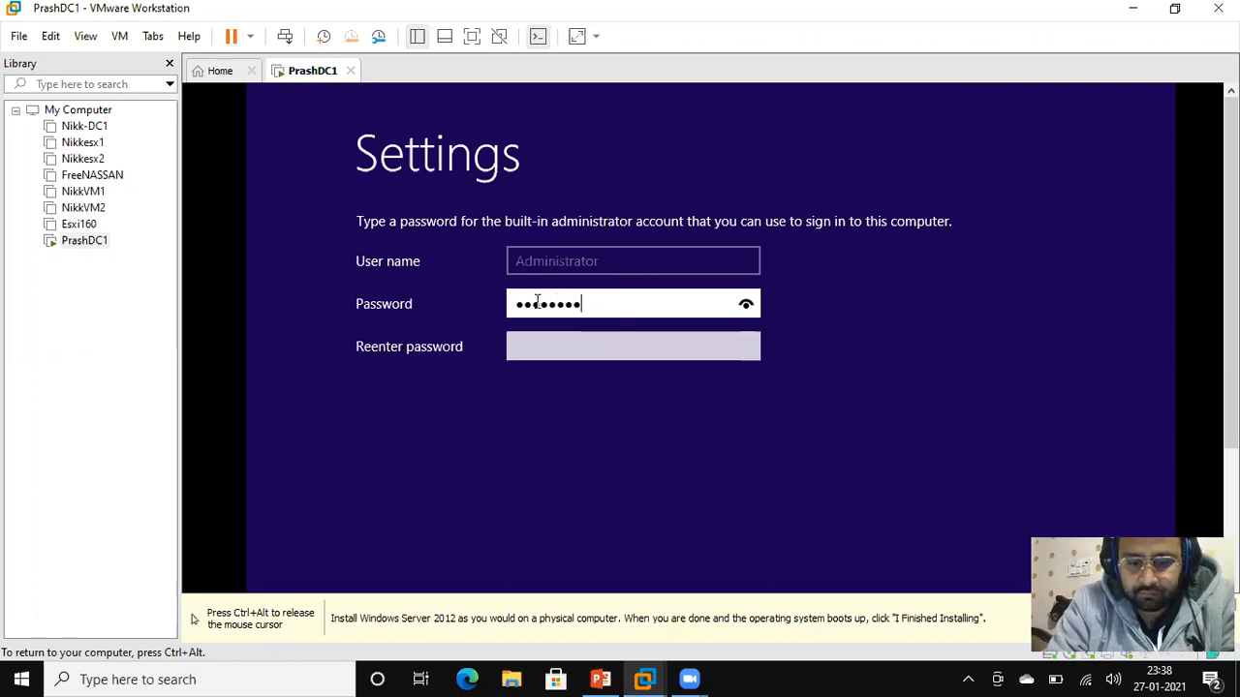
{"action": "key", "text": "Tab"}
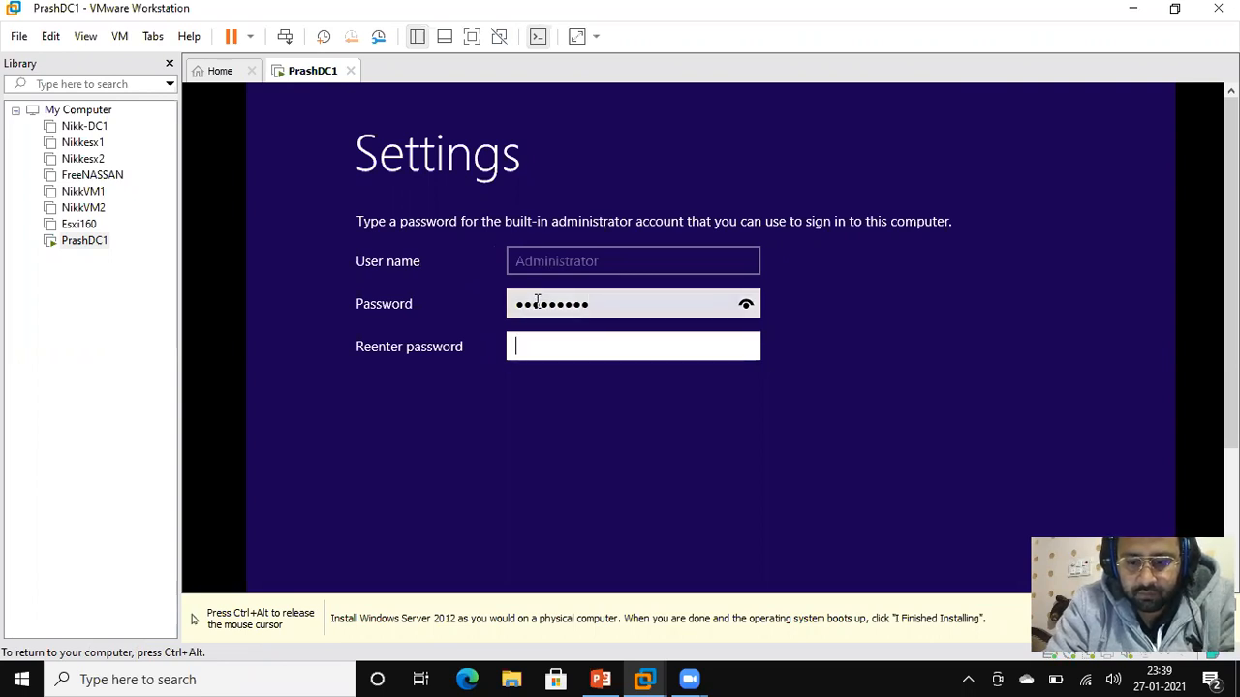
{"action": "type", "text": "*********"}
{"action": "key", "text": "Return"}
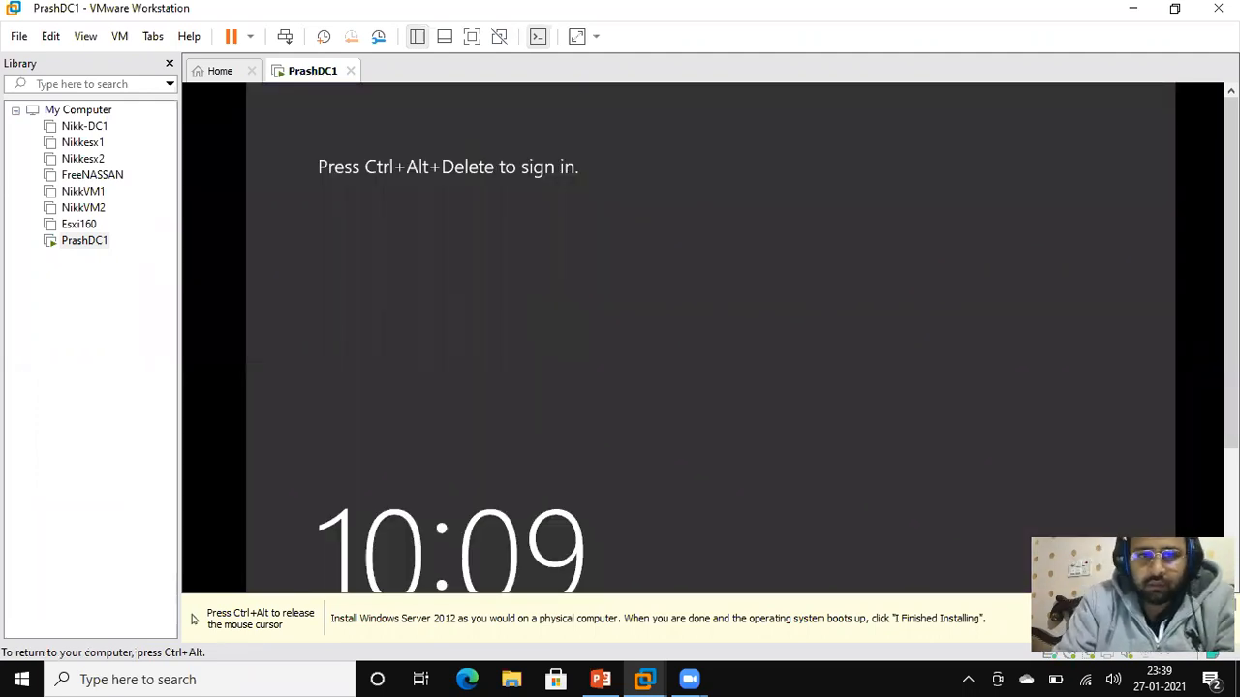
Send Ctrl+Alt+Del to the PrashDC1 virtual machine and sign in as Administrator with the account password
{"action": "key", "text": "ctrl+alt"}
{"action": "right_click", "coordinate": [83, 244]}
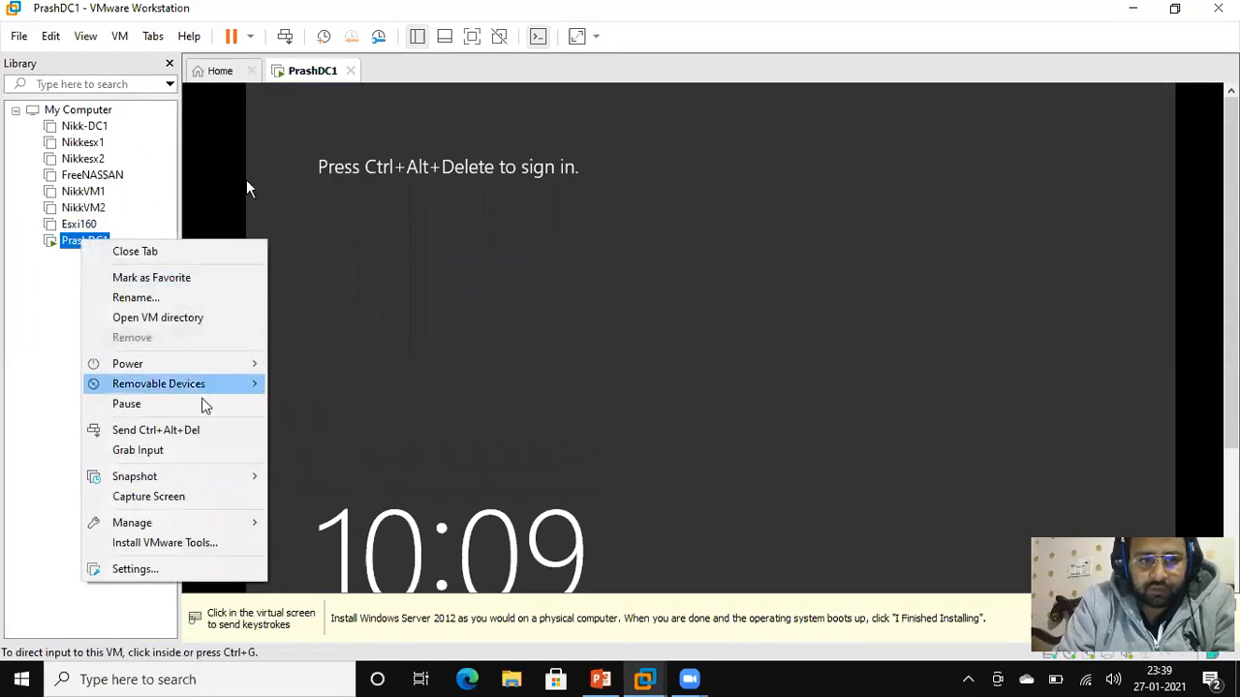
{"action": "left_click", "coordinate": [191, 433]}
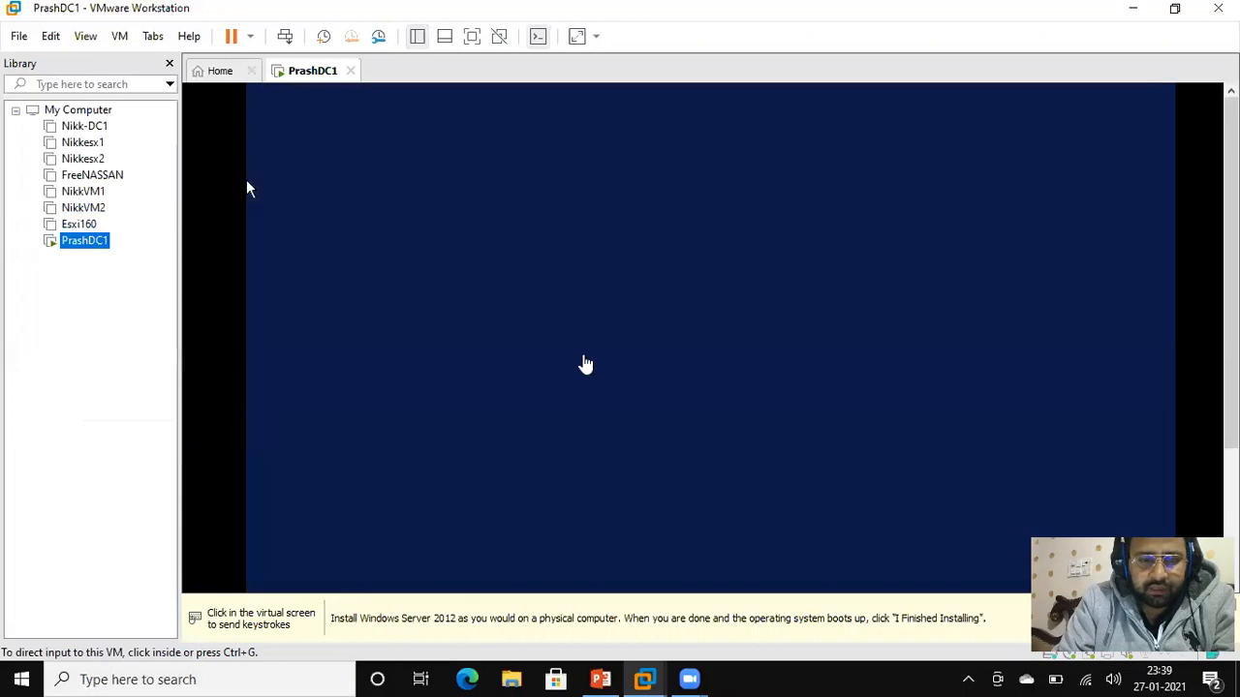
{"action": "left_click", "coordinate": [247, 187]}
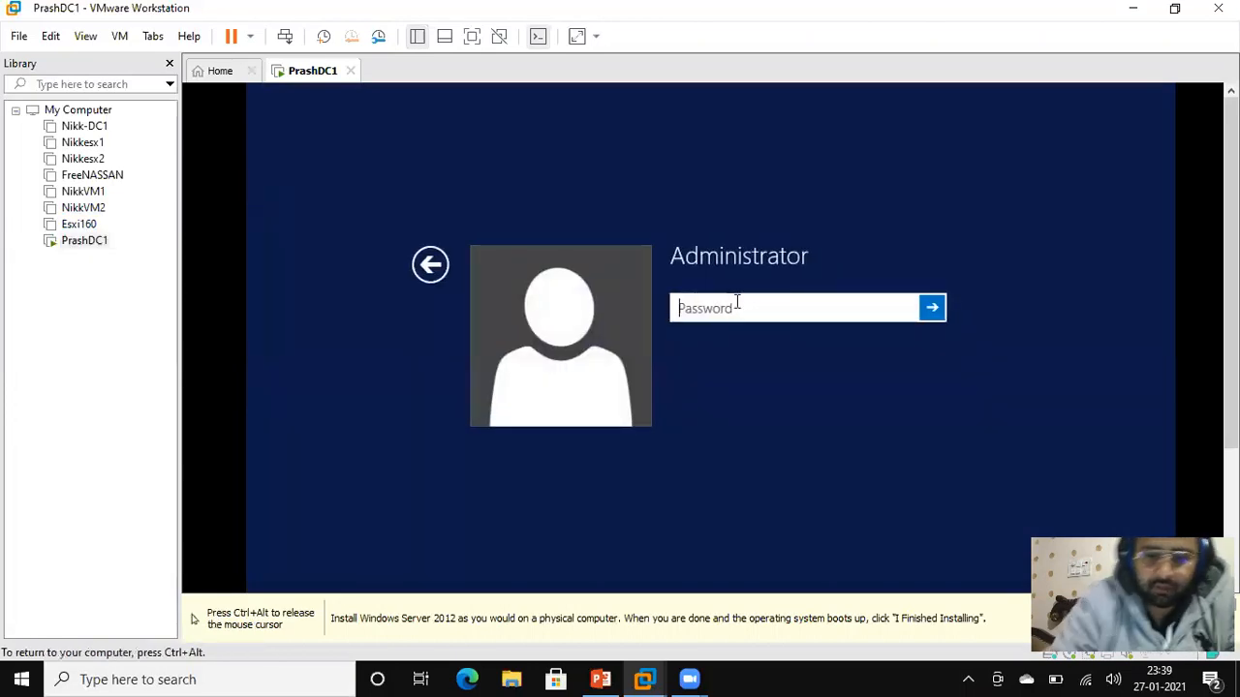
{"action": "type", "text": "•••••••••"}
{"action": "key", "text": "Return"}
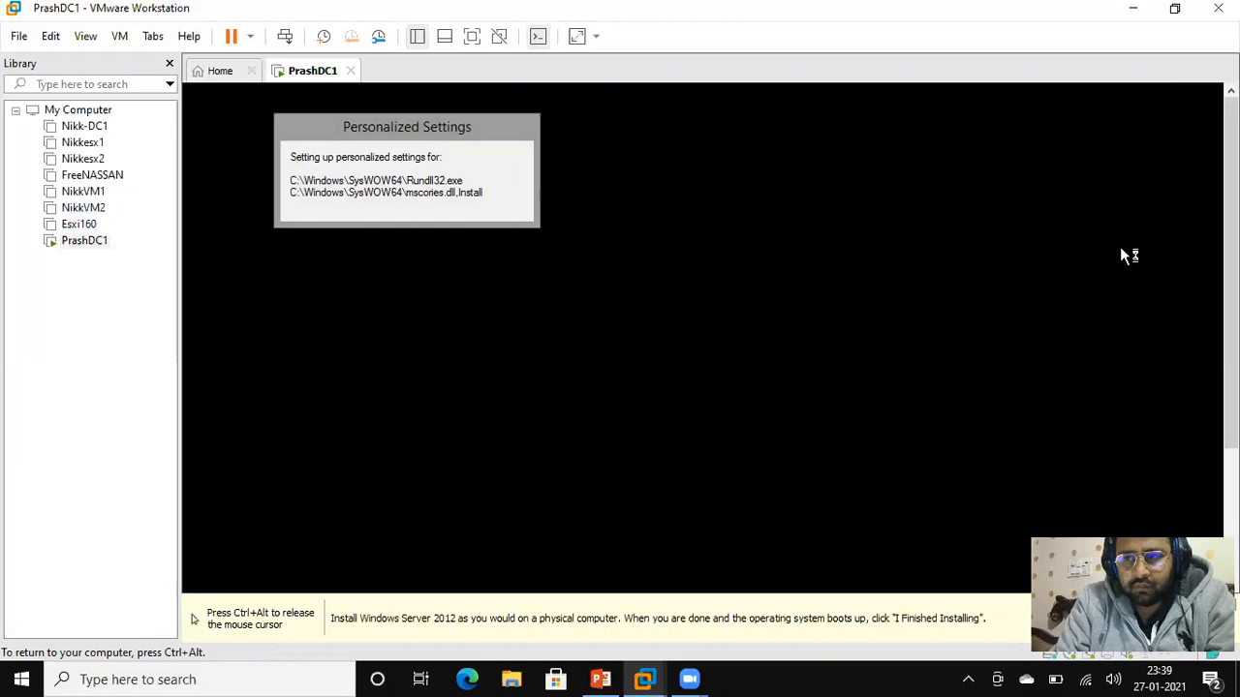
Answer Yes to the network prompt about connecting to devices automatically, and refresh the guest desktop
{"action": "key", "text": "ctrl+alt"}
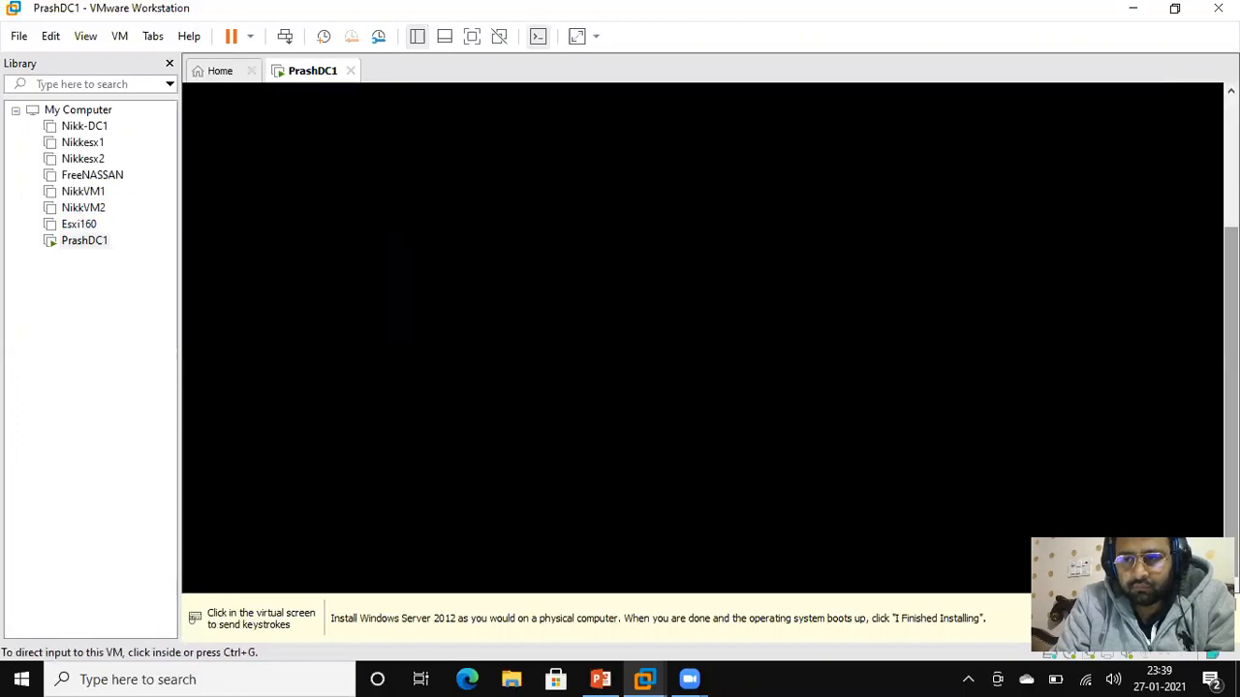
{"action": "left_click", "coordinate": [591, 226]}
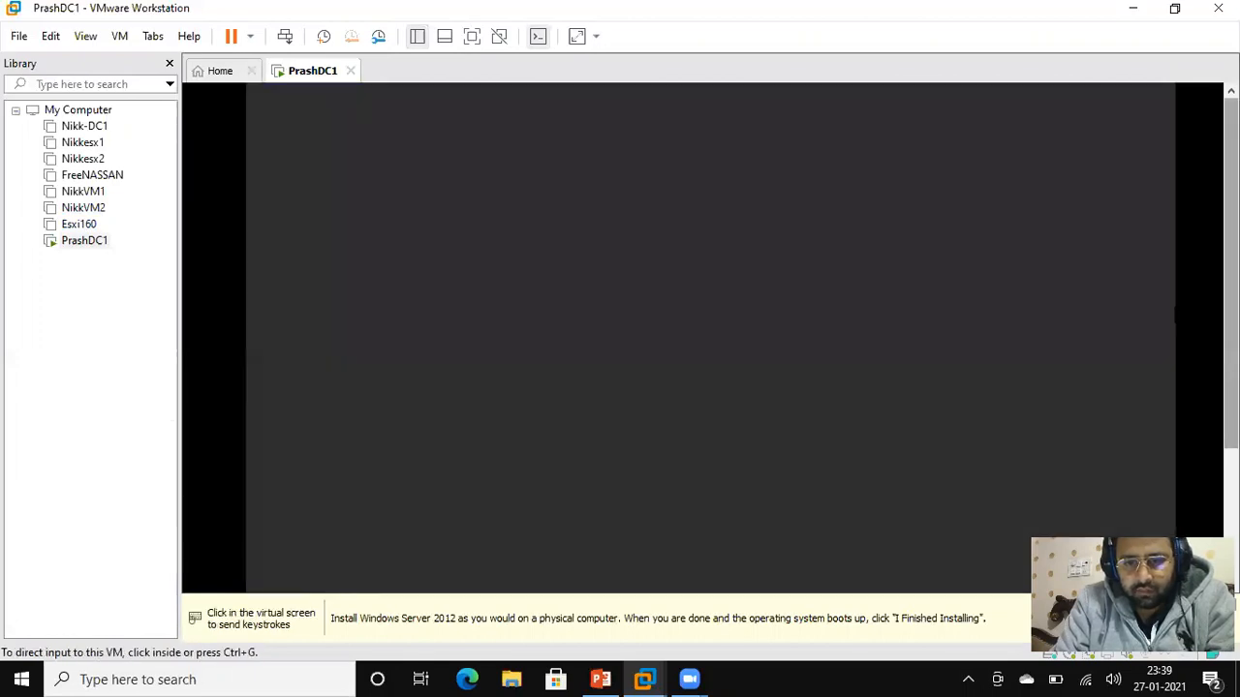
{"action": "left_click", "coordinate": [696, 245]}
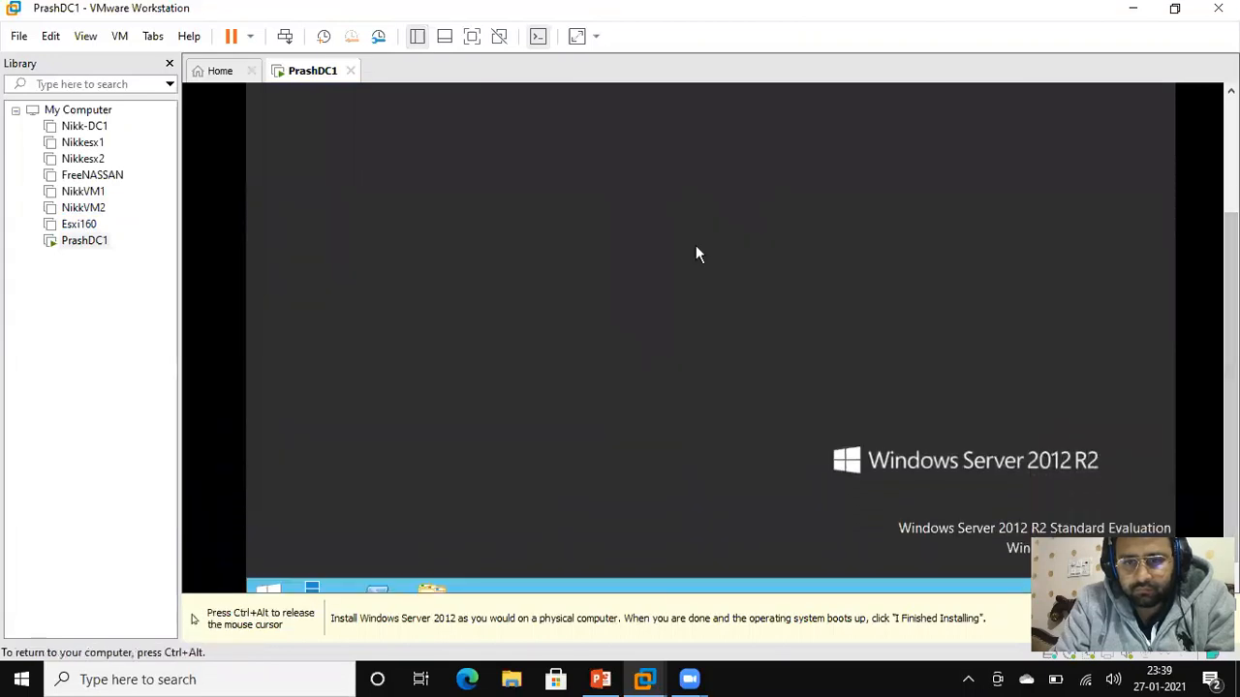
{"action": "right_click", "coordinate": [695, 245]}
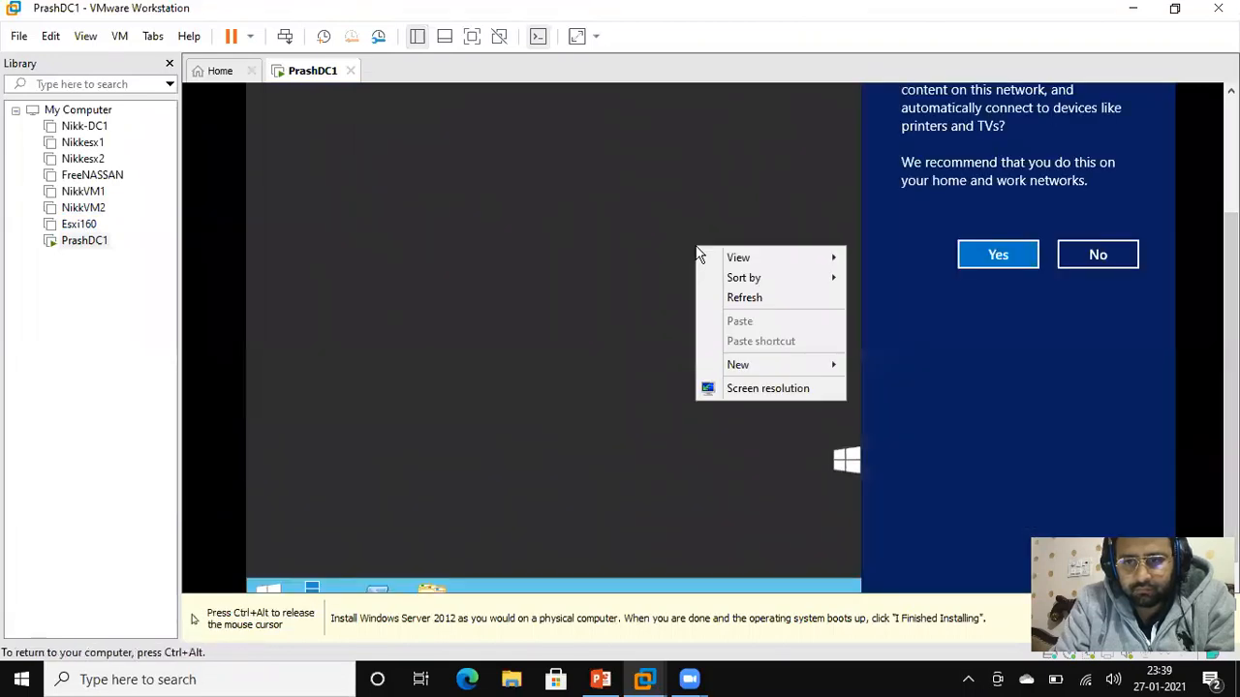
{"action": "left_click", "coordinate": [994, 256]}
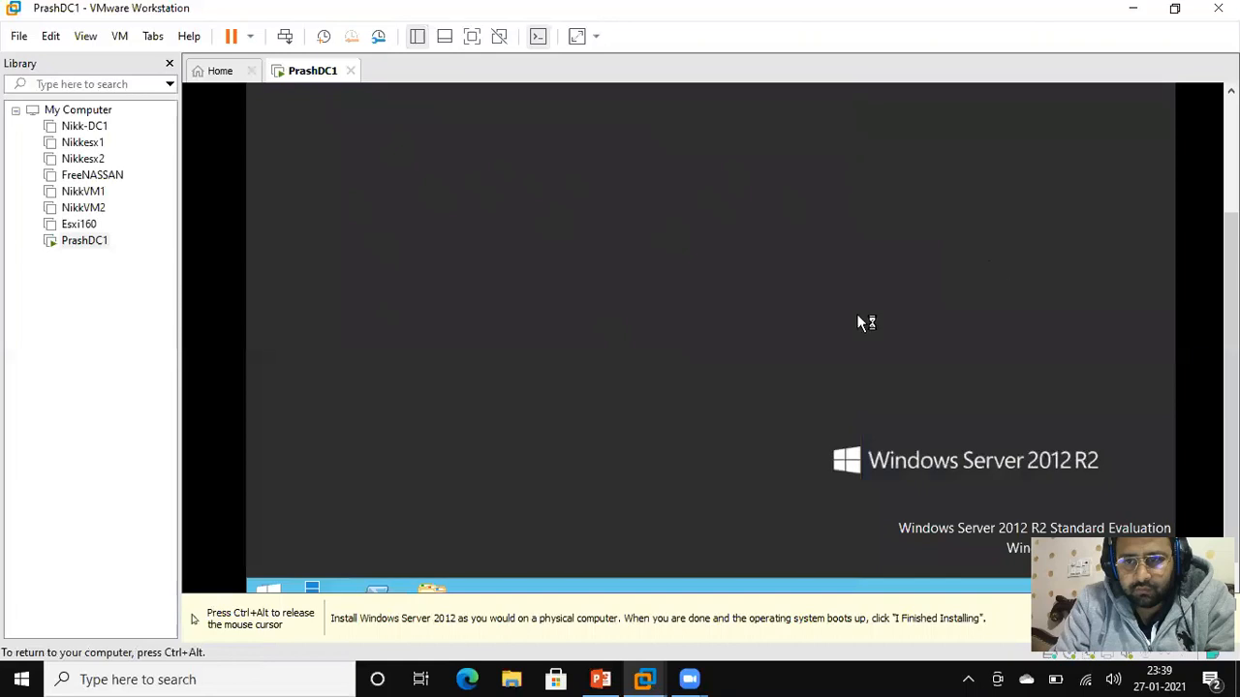
{"action": "right_click", "coordinate": [499, 291]}
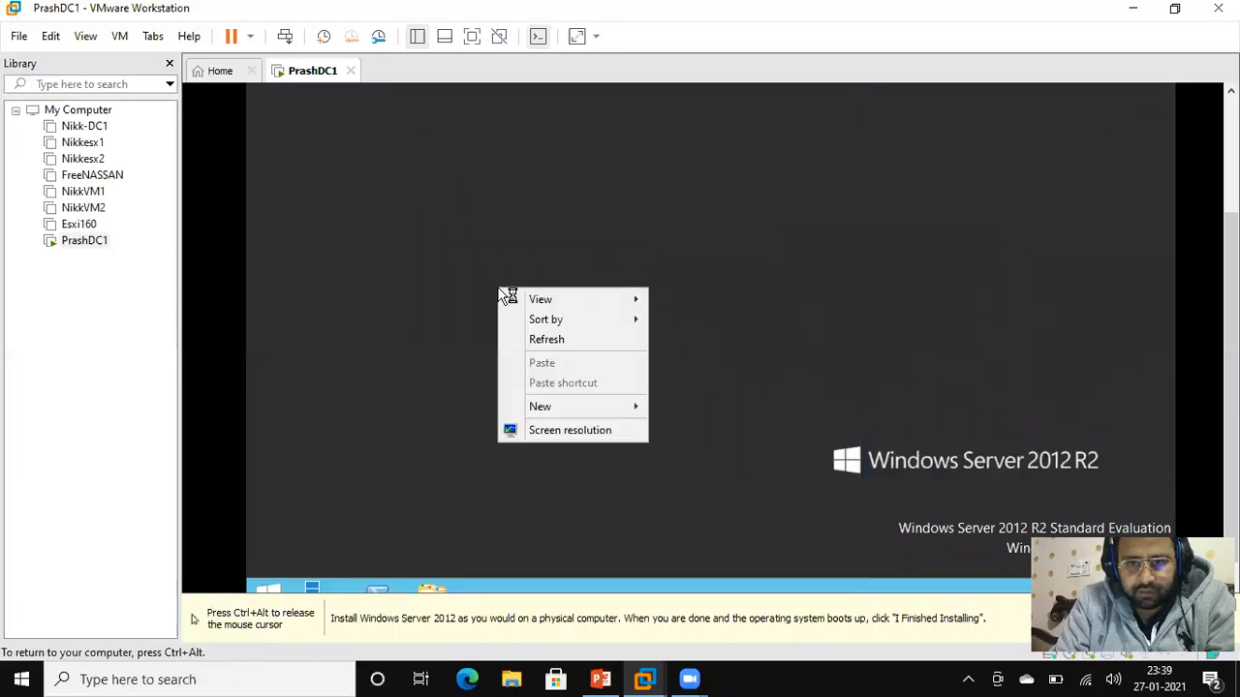
{"action": "left_click", "coordinate": [540, 340]}
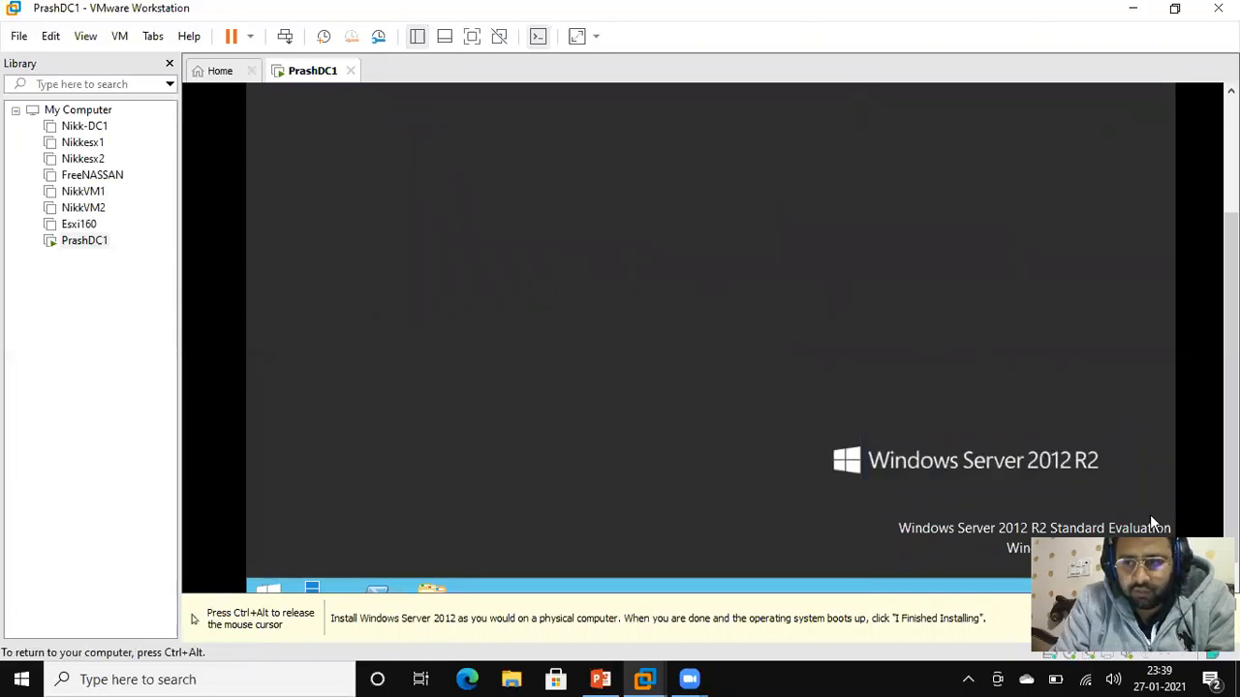
Open Server Manager and File Explorer in the guest and view the folders and drives under This PC
{"action": "left_click_drag", "start_coordinate": [1231, 519], "coordinate": [1231, 535]}
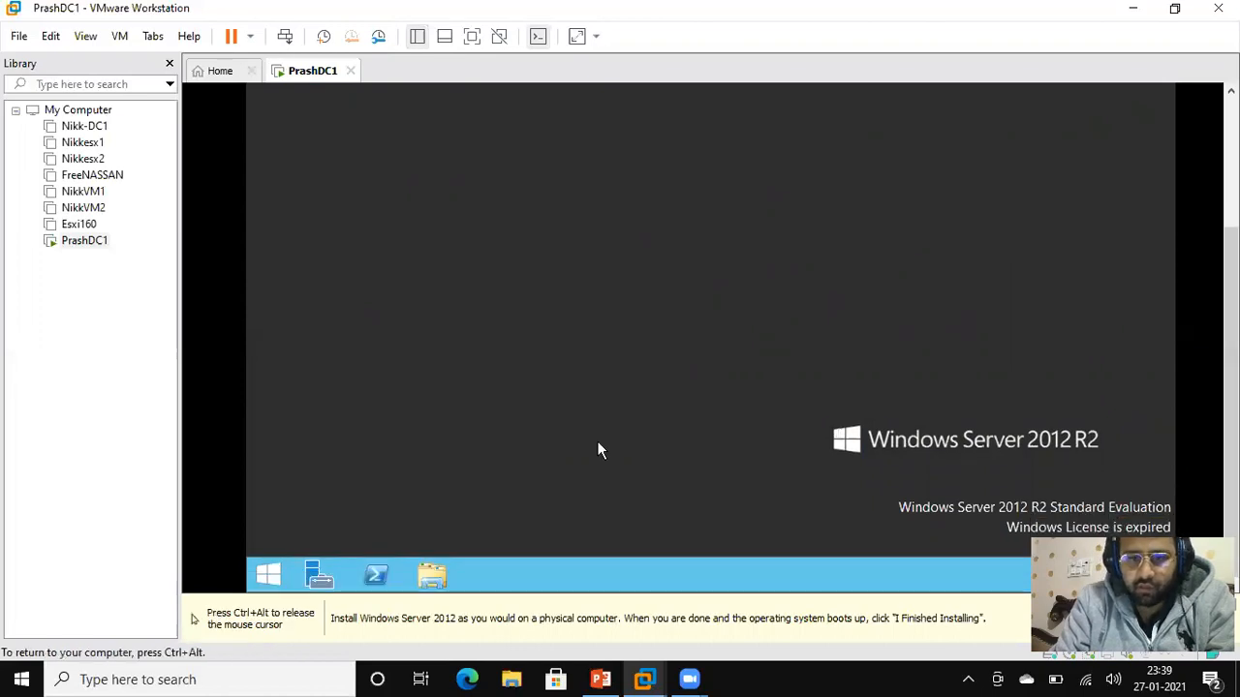
{"action": "left_click", "coordinate": [320, 576]}
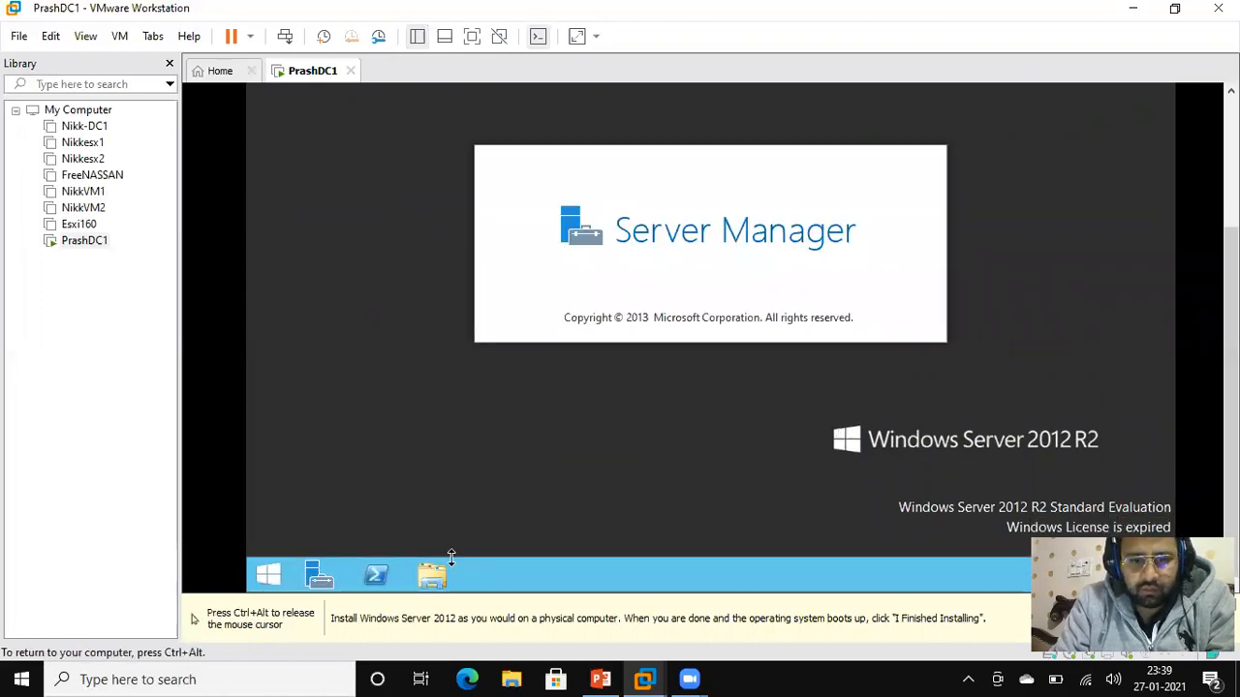
{"action": "left_click", "coordinate": [432, 576]}
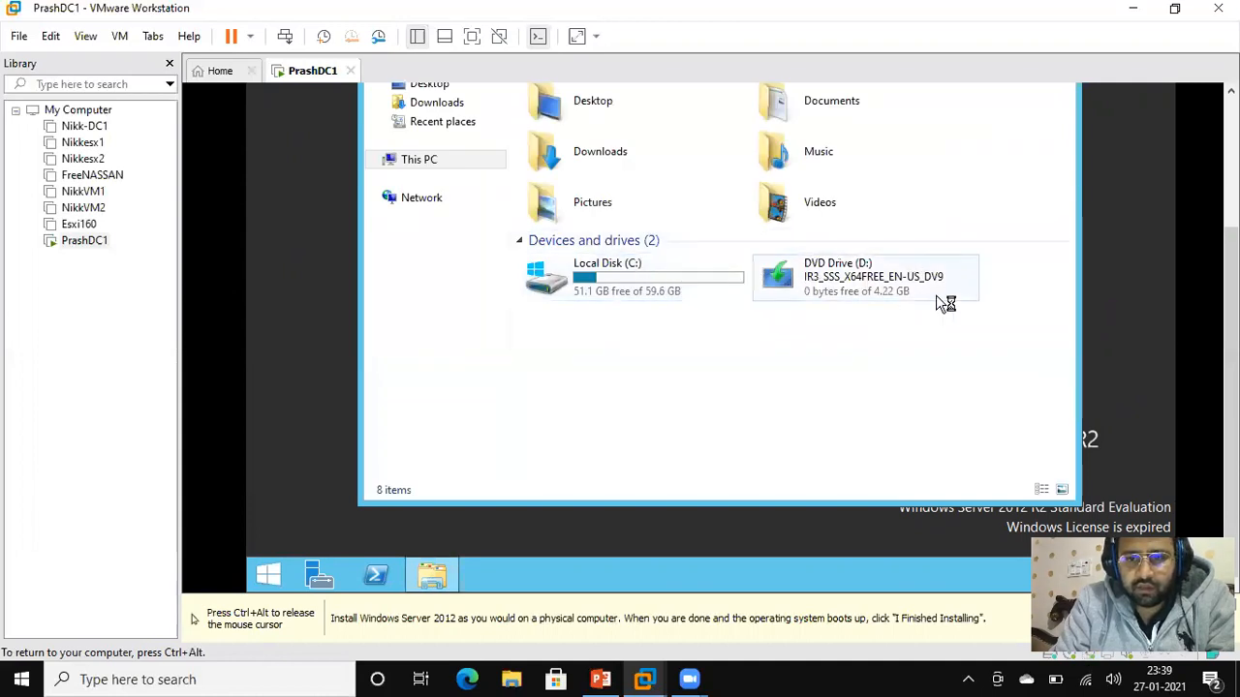
{"action": "key", "text": "ctrl+alt"}
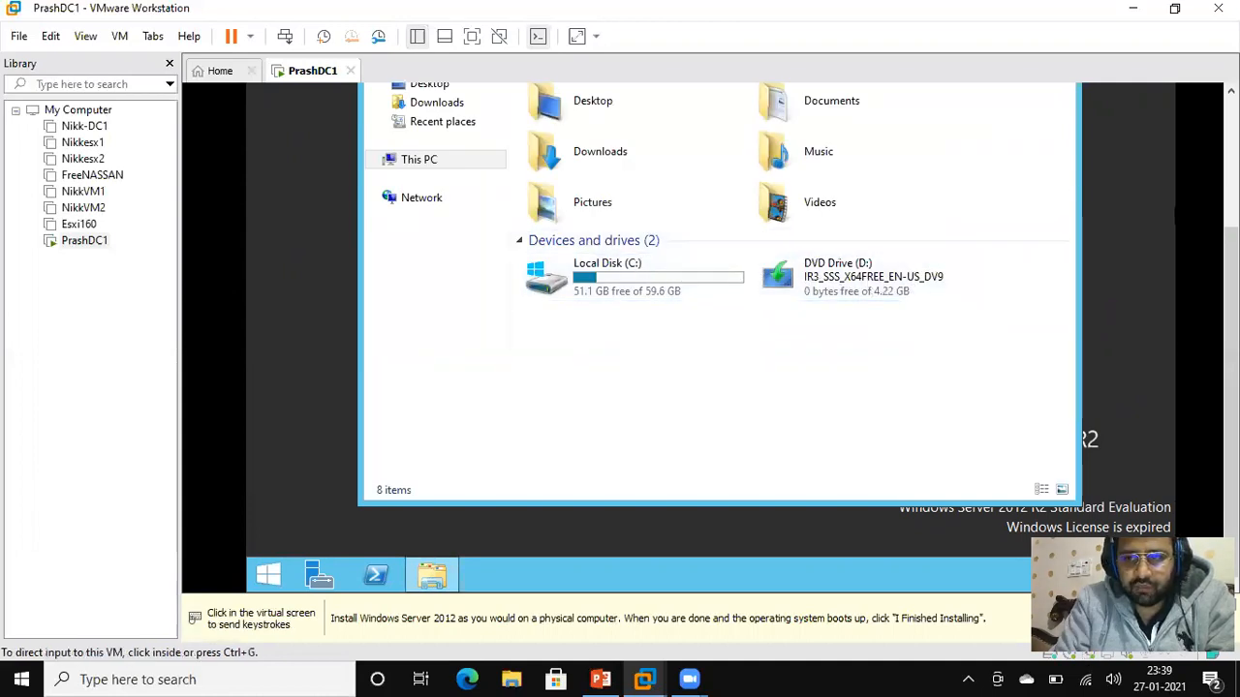
{"action": "scroll", "coordinate": [775, 435], "scroll_direction": "up", "scroll_amount": 3}
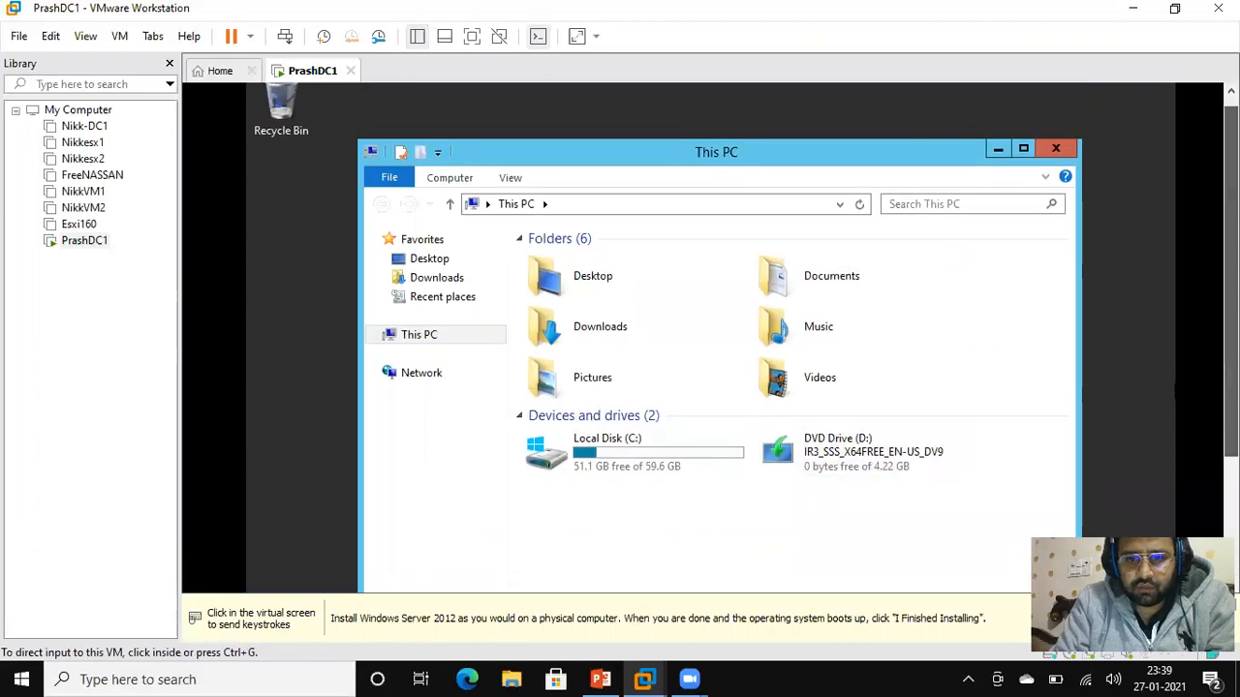
{"action": "scroll", "coordinate": [775, 435], "scroll_direction": "down", "scroll_amount": 3}
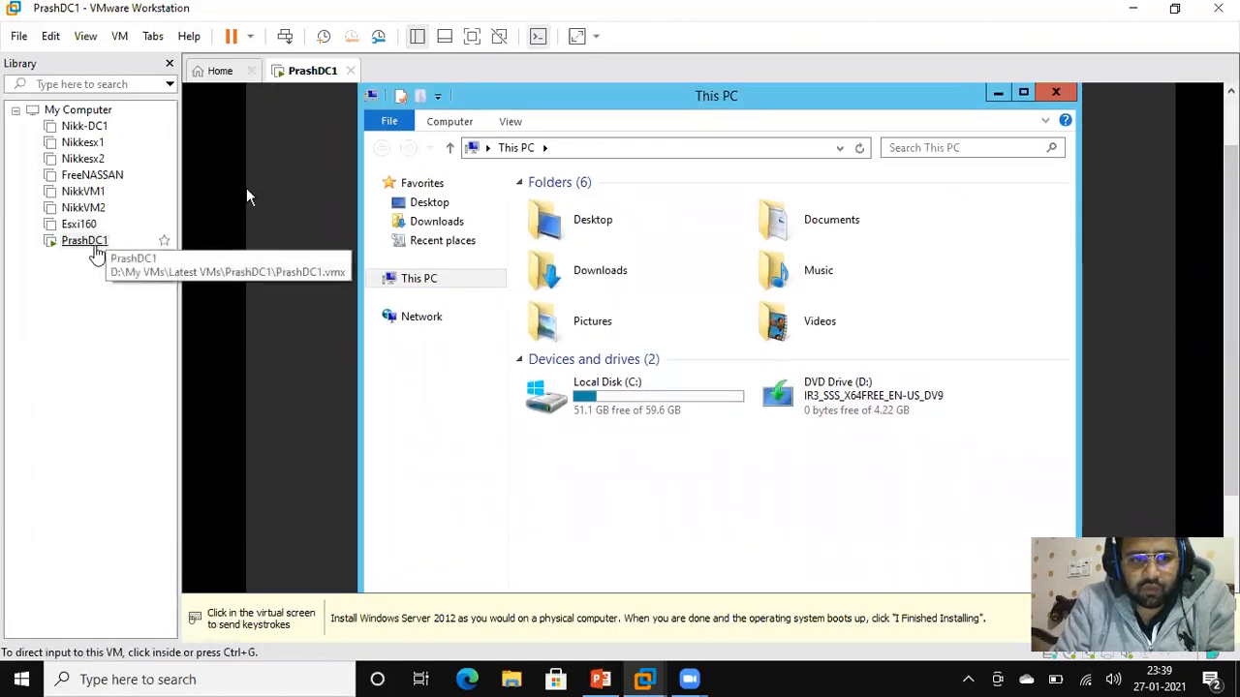
Review the CD/DVD (SATA) connection and its advanced settings in the PrashDC1 virtual machine settings, then close them without changes
{"action": "right_click", "coordinate": [96, 250]}
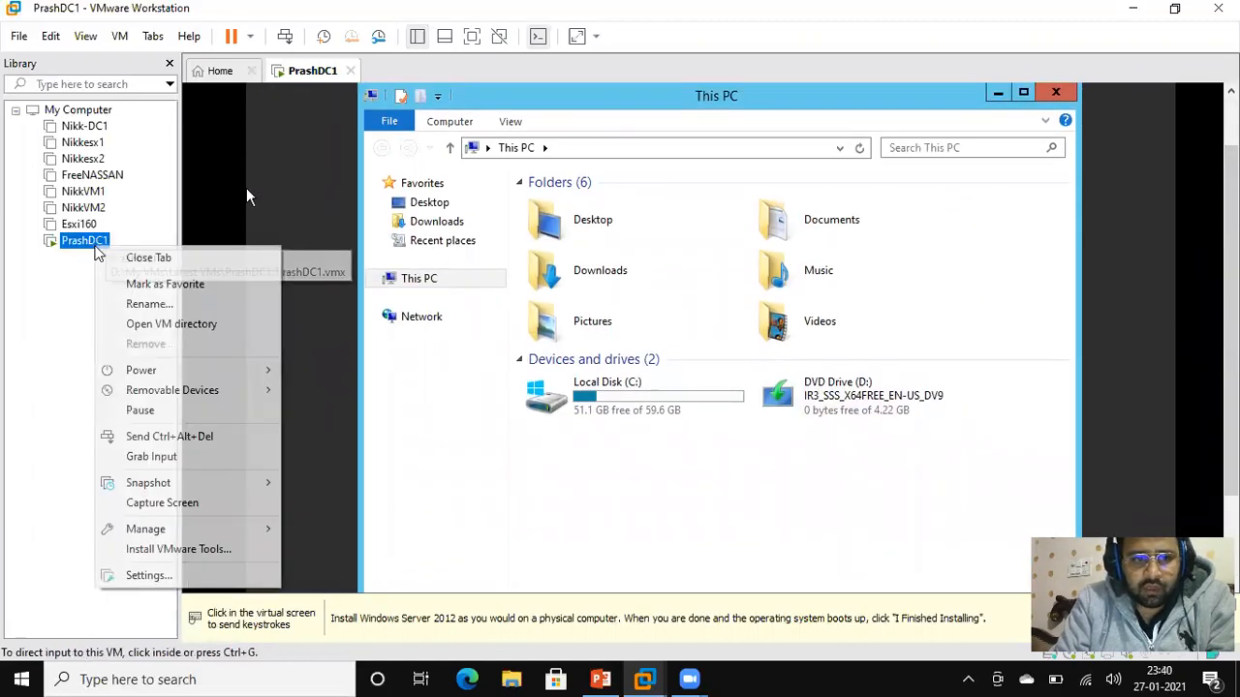
{"action": "left_click", "coordinate": [158, 577]}
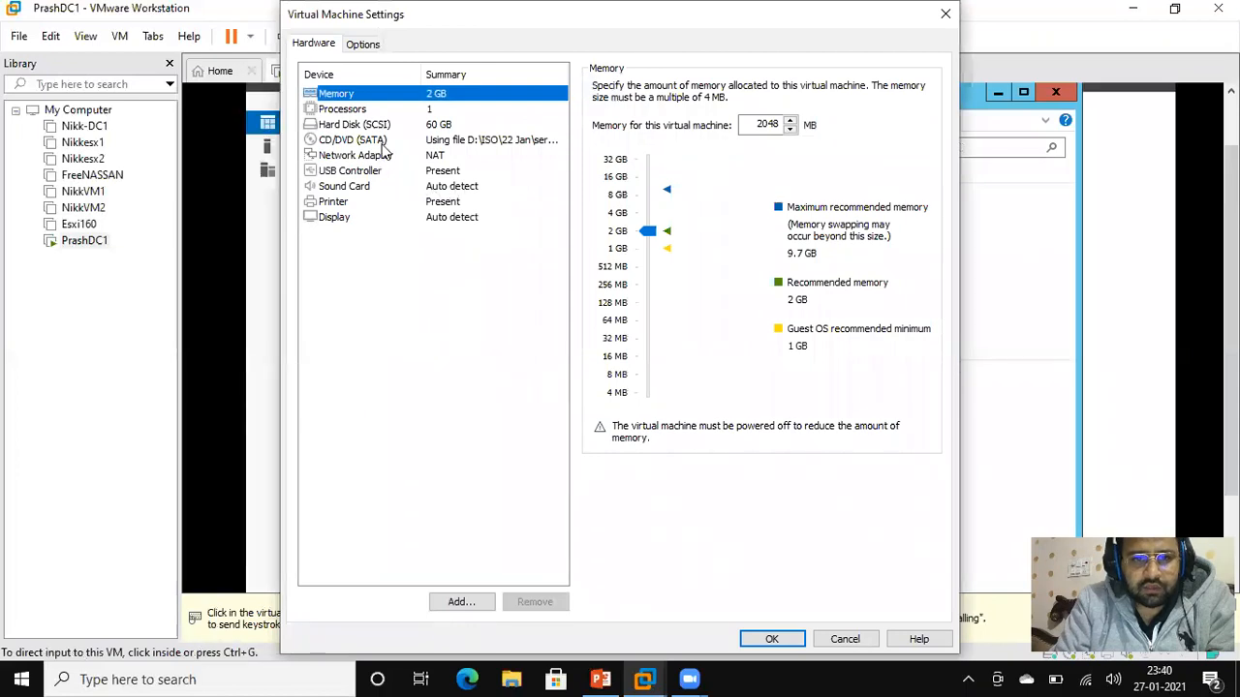
{"action": "left_click", "coordinate": [382, 141]}
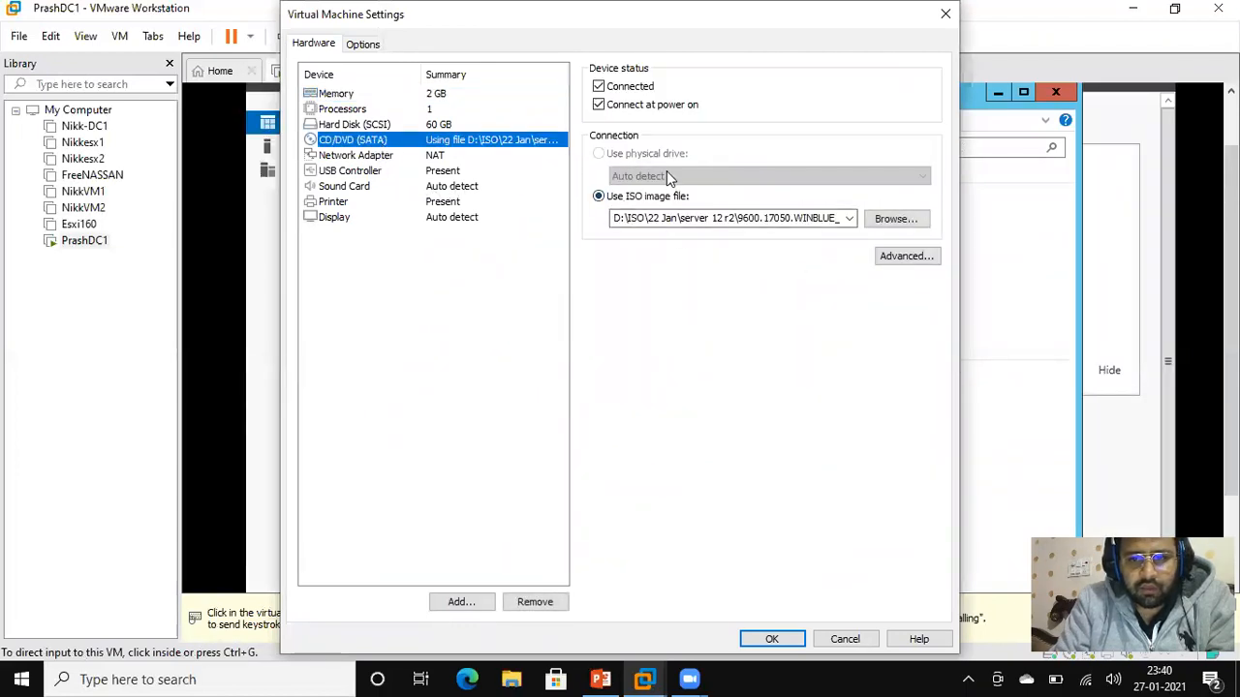
{"action": "left_click", "coordinate": [600, 199]}
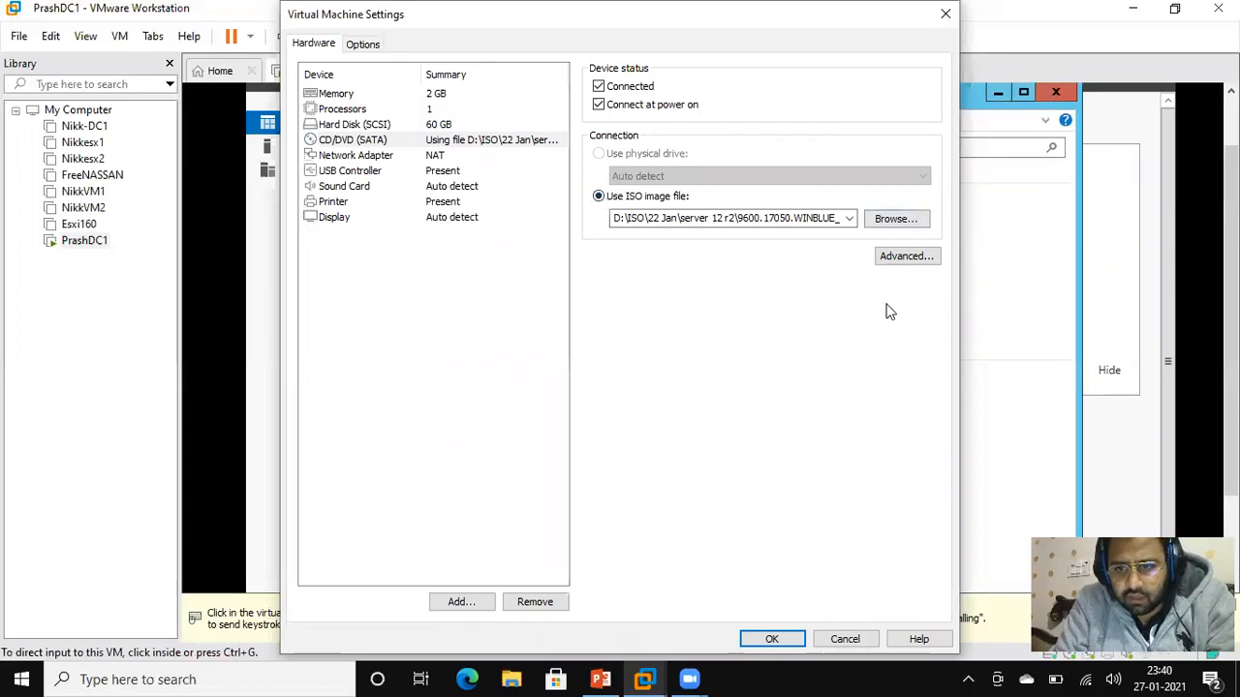
{"action": "left_click", "coordinate": [905, 255]}
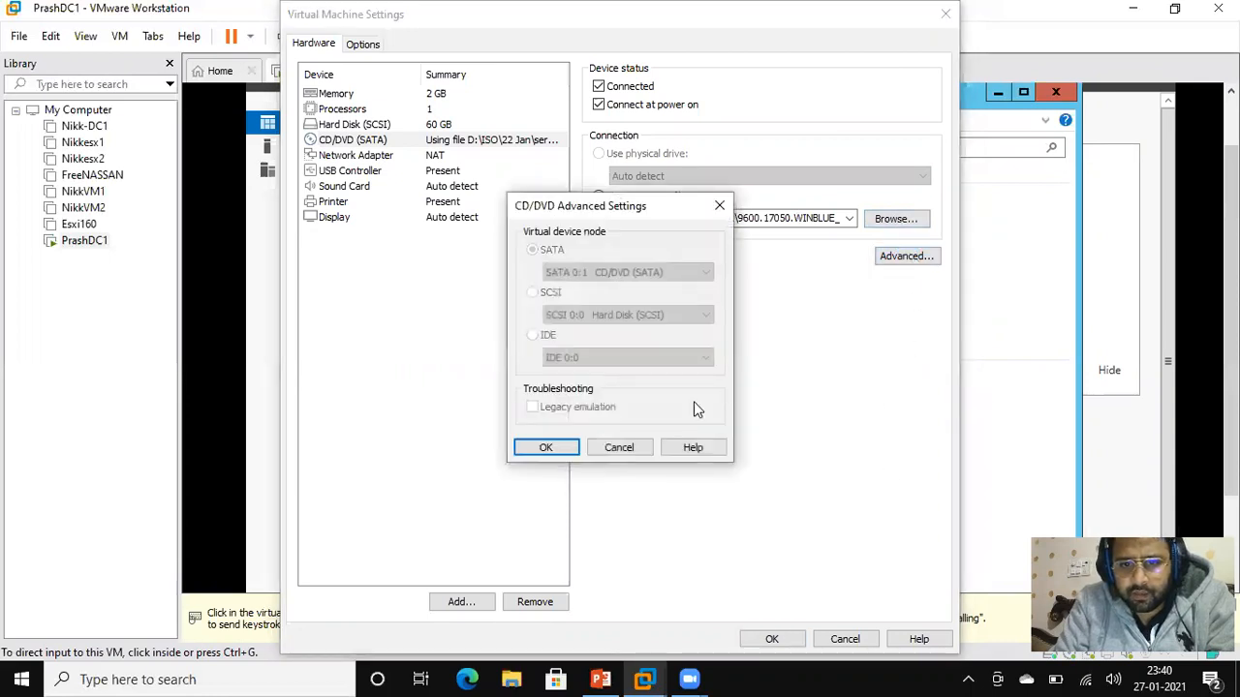
{"action": "left_click", "coordinate": [620, 448]}
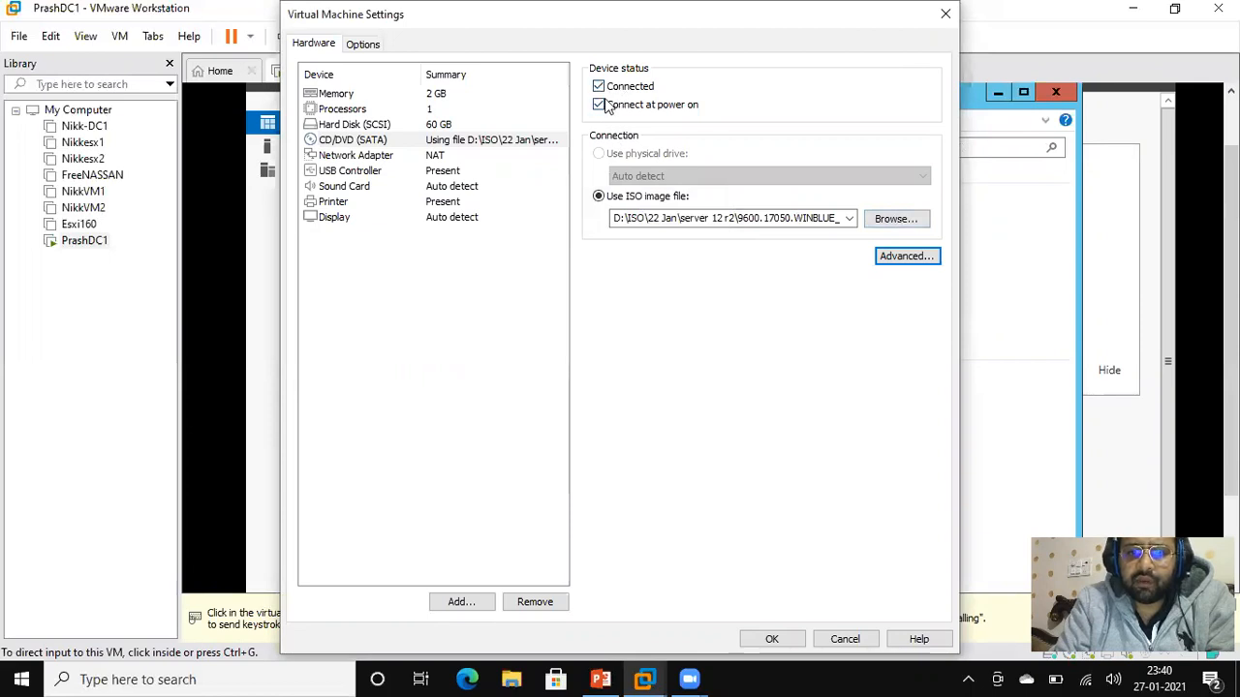
{"action": "left_click", "coordinate": [944, 14]}
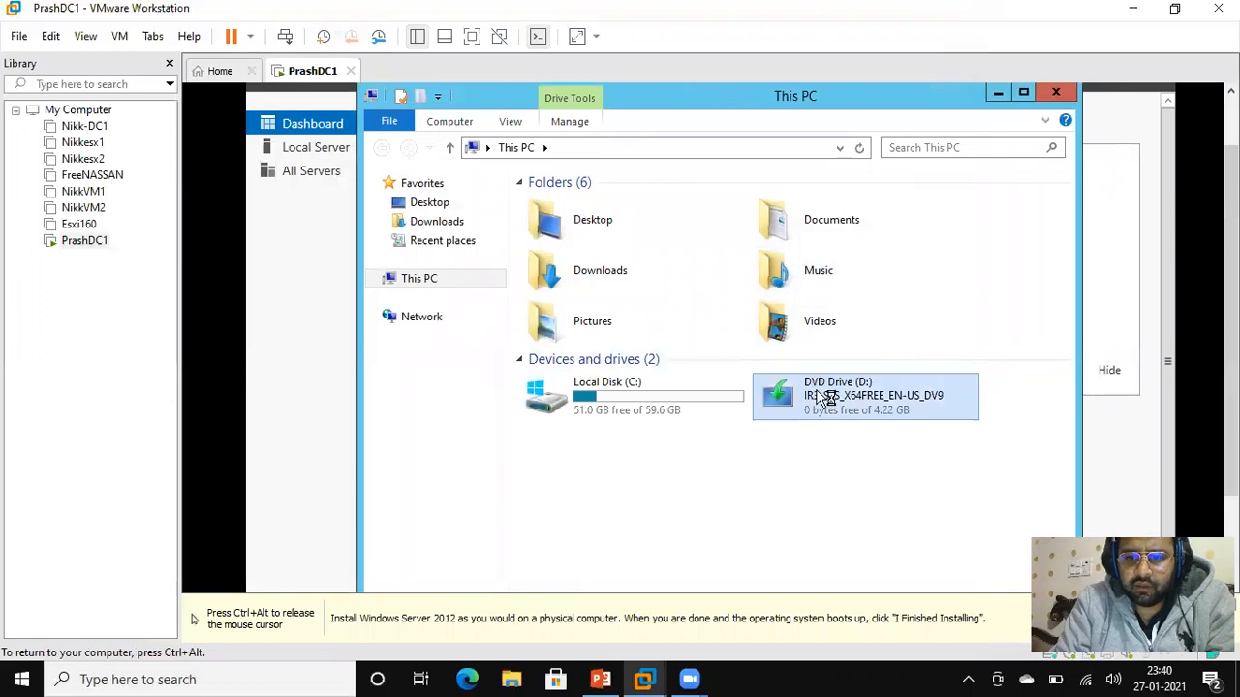
Eject the installation disc from DVD Drive (D:) in the guest, and close File Explorer and Server Manager
{"action": "right_click", "coordinate": [818, 393]}
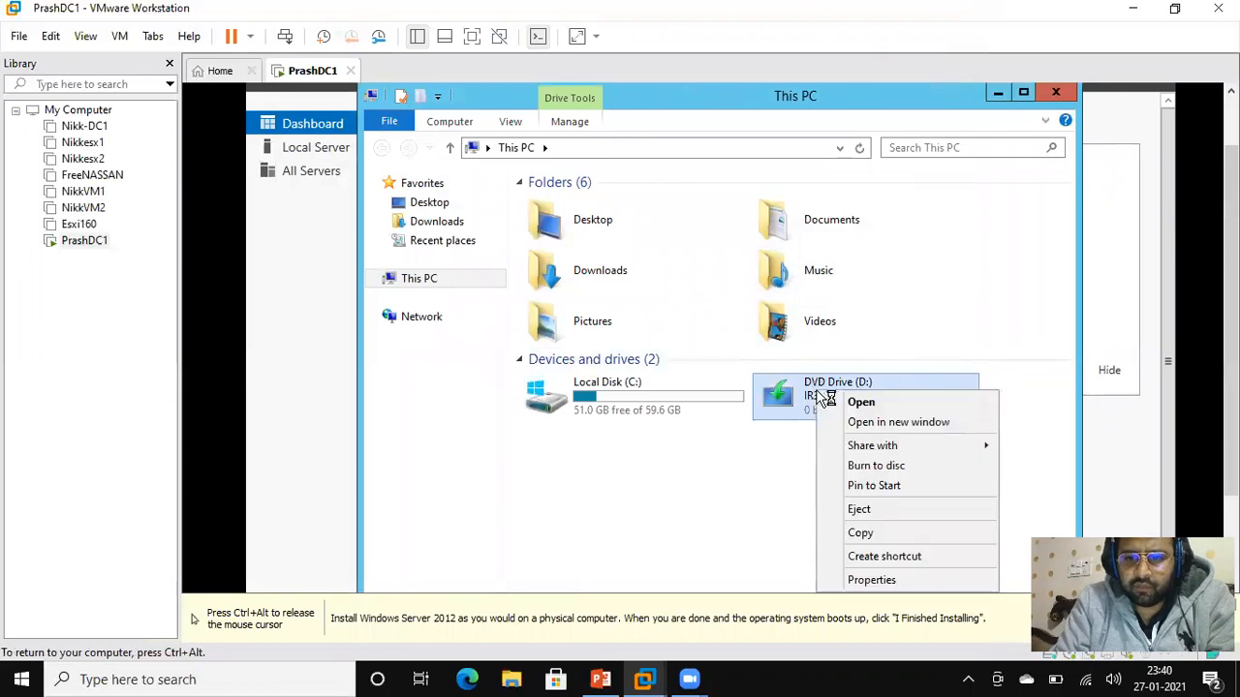
{"action": "left_click", "coordinate": [870, 512]}
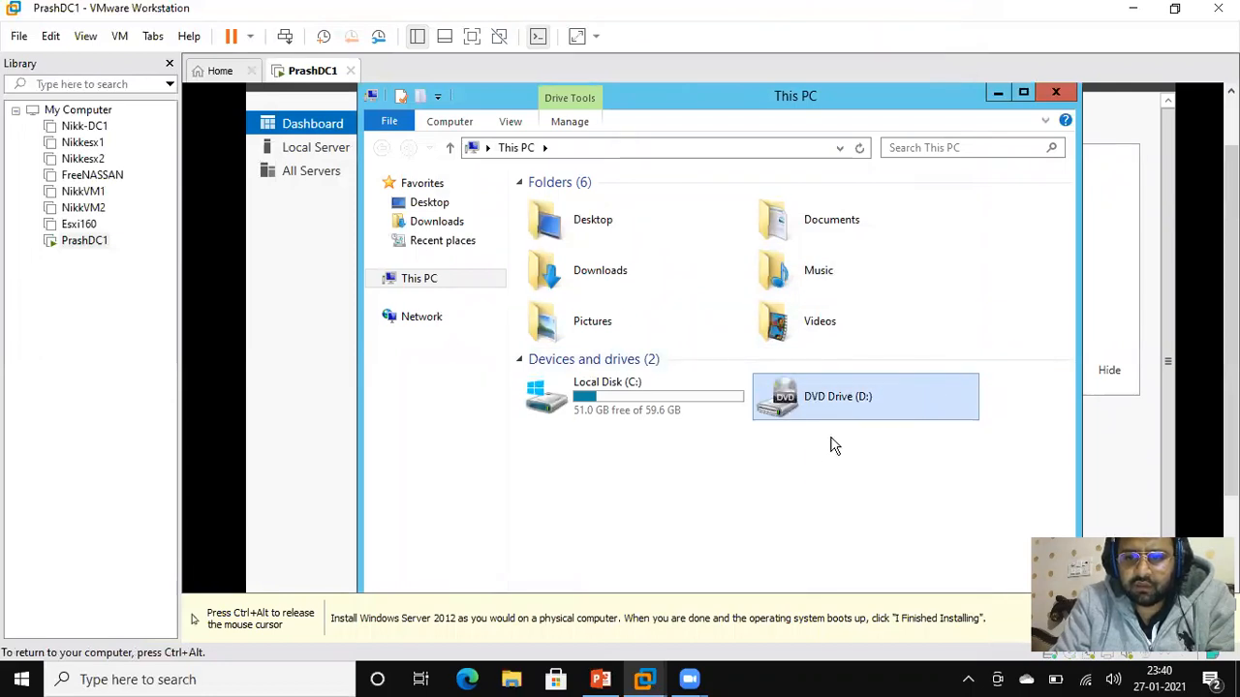
{"action": "left_click", "coordinate": [1056, 94]}
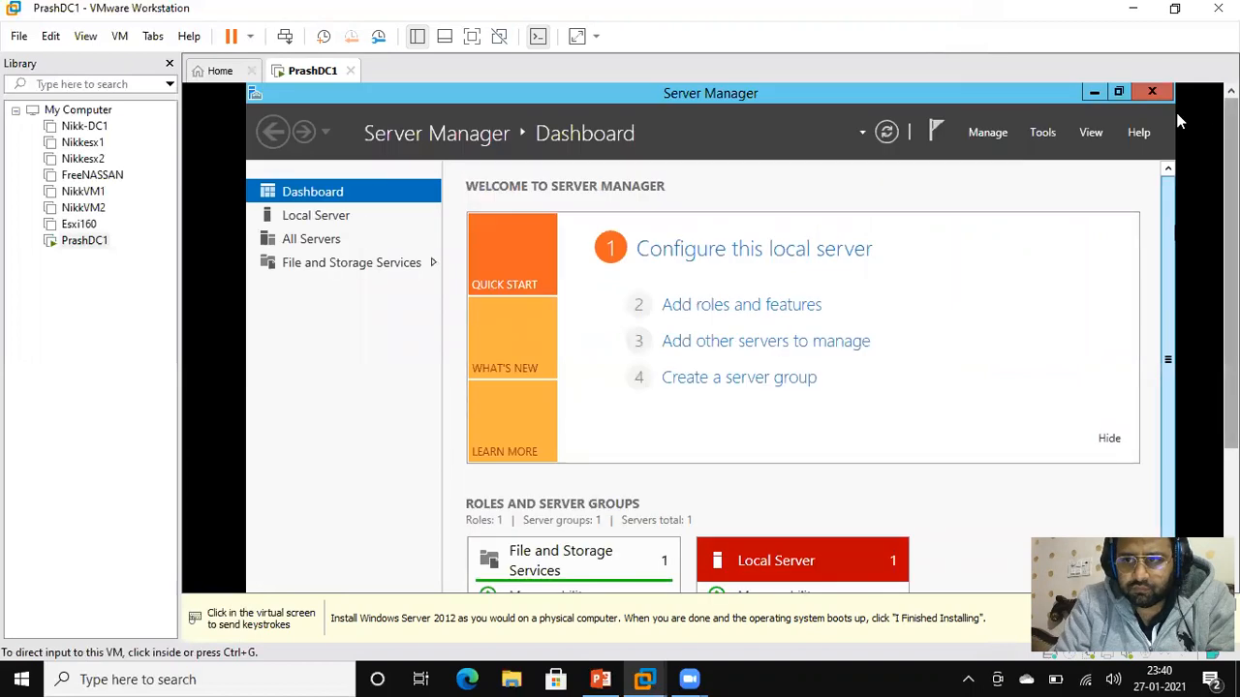
{"action": "left_click", "coordinate": [1156, 95]}
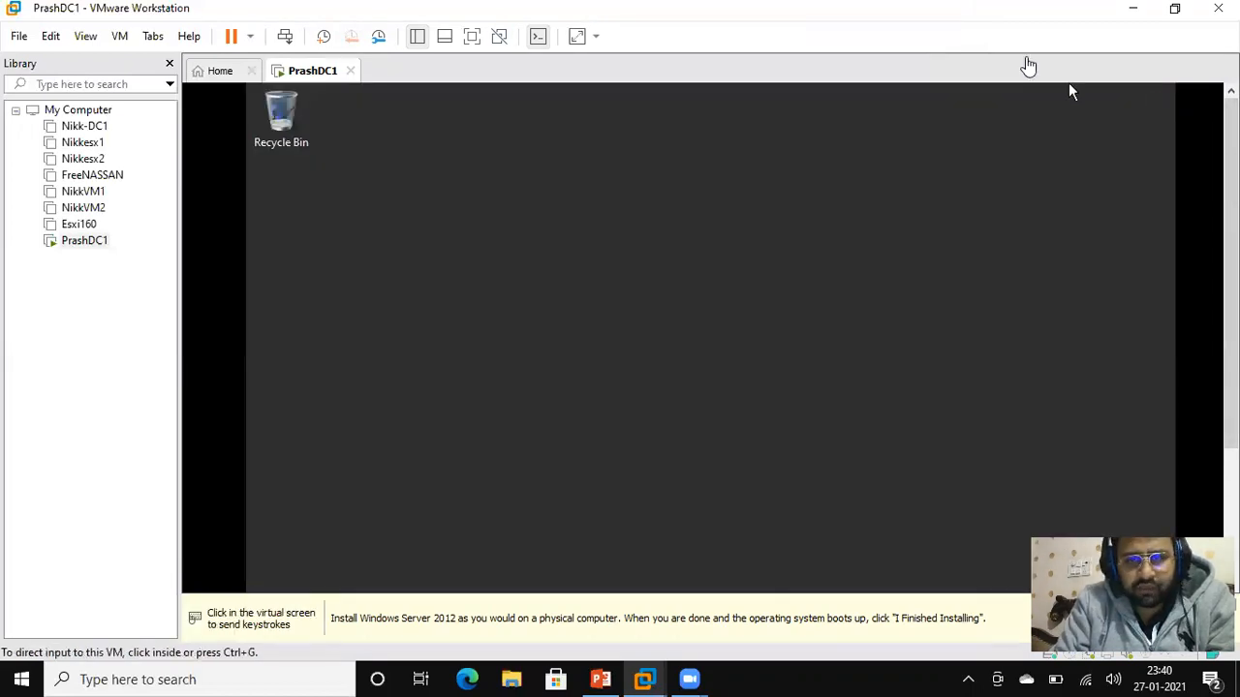